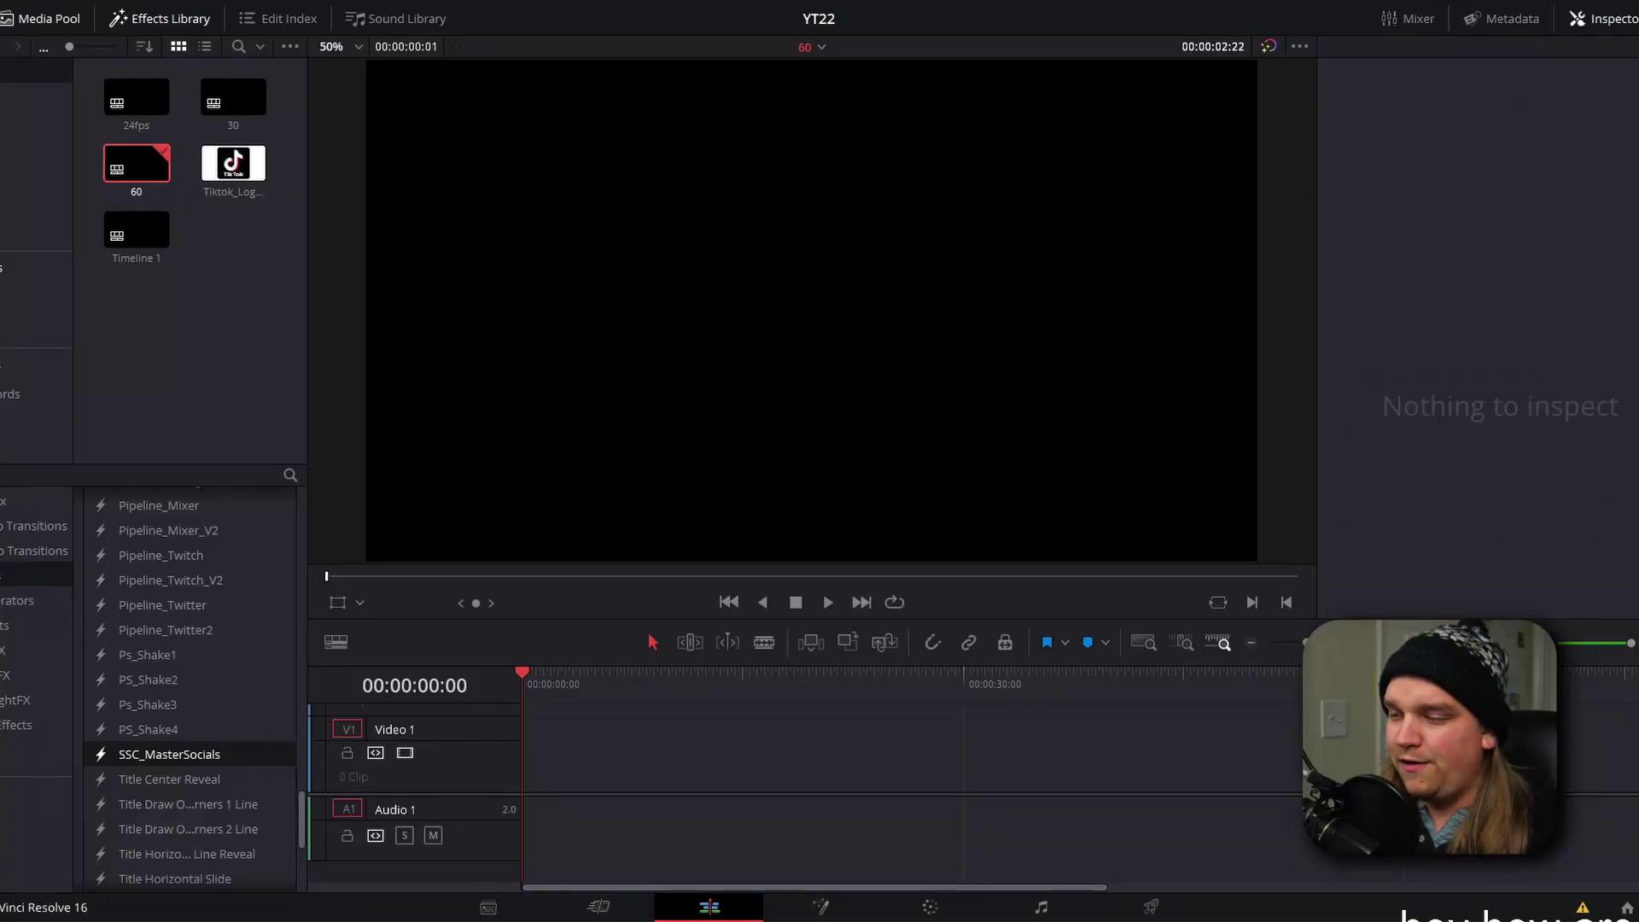
# Place SSC_MasterSocials on Video 1, scrub its Twitter lower-third animation, and select the clip.
pyautogui.click(252, 369)
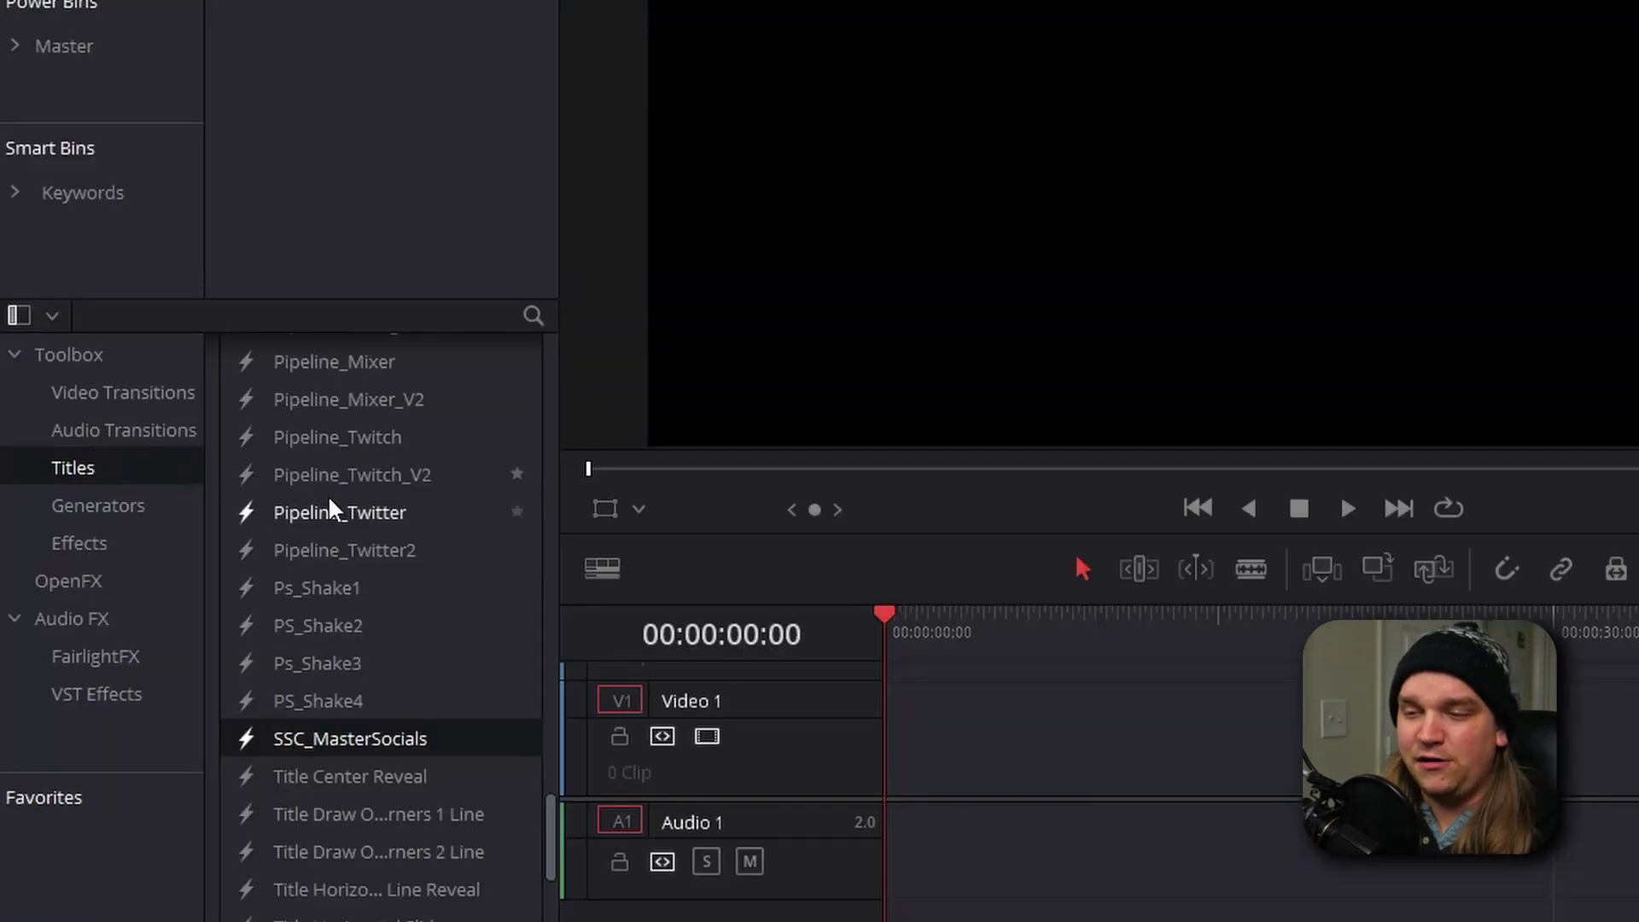
pyautogui.scroll(3, 197, 605)
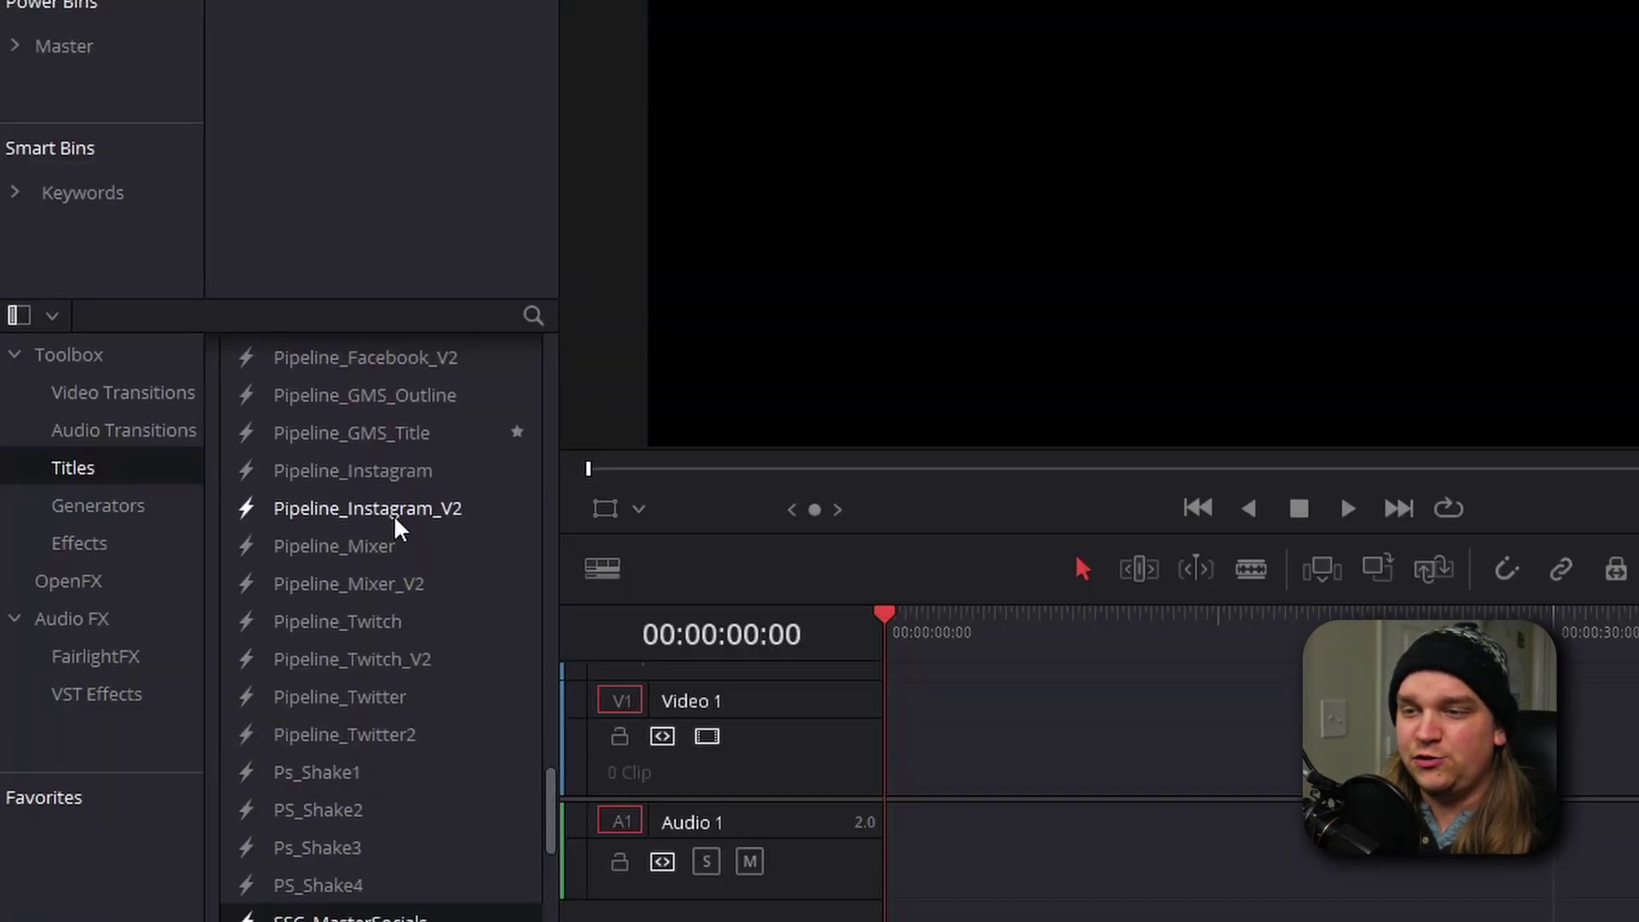
pyautogui.scroll(-3, 393, 515)
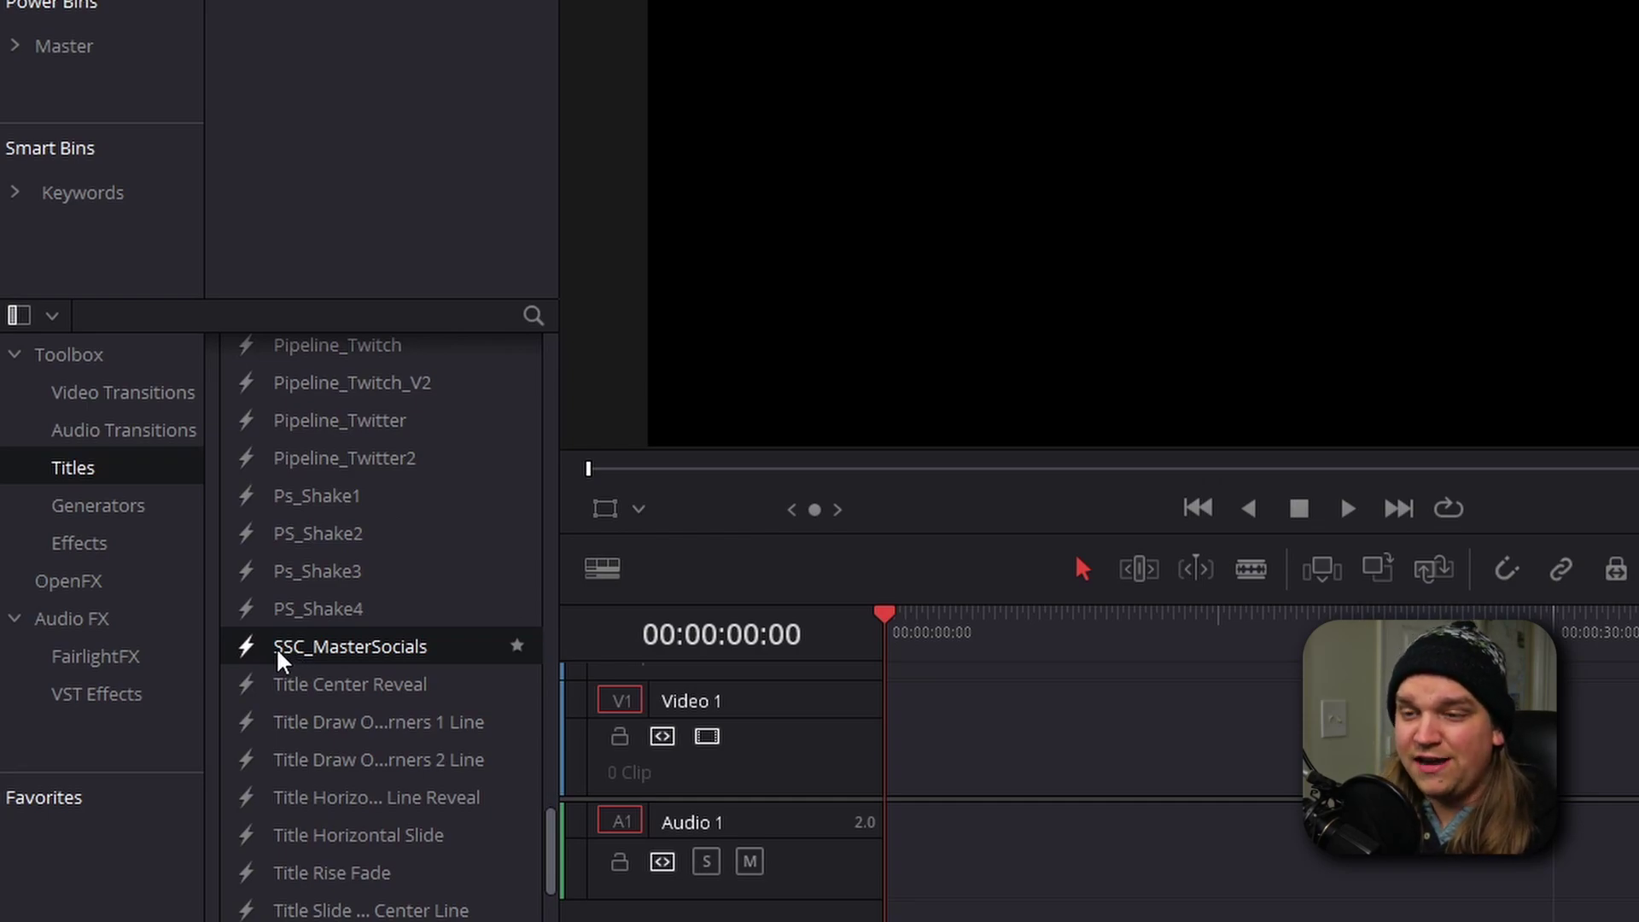
pyautogui.moveTo(275, 647); pyautogui.dragTo(944, 752)
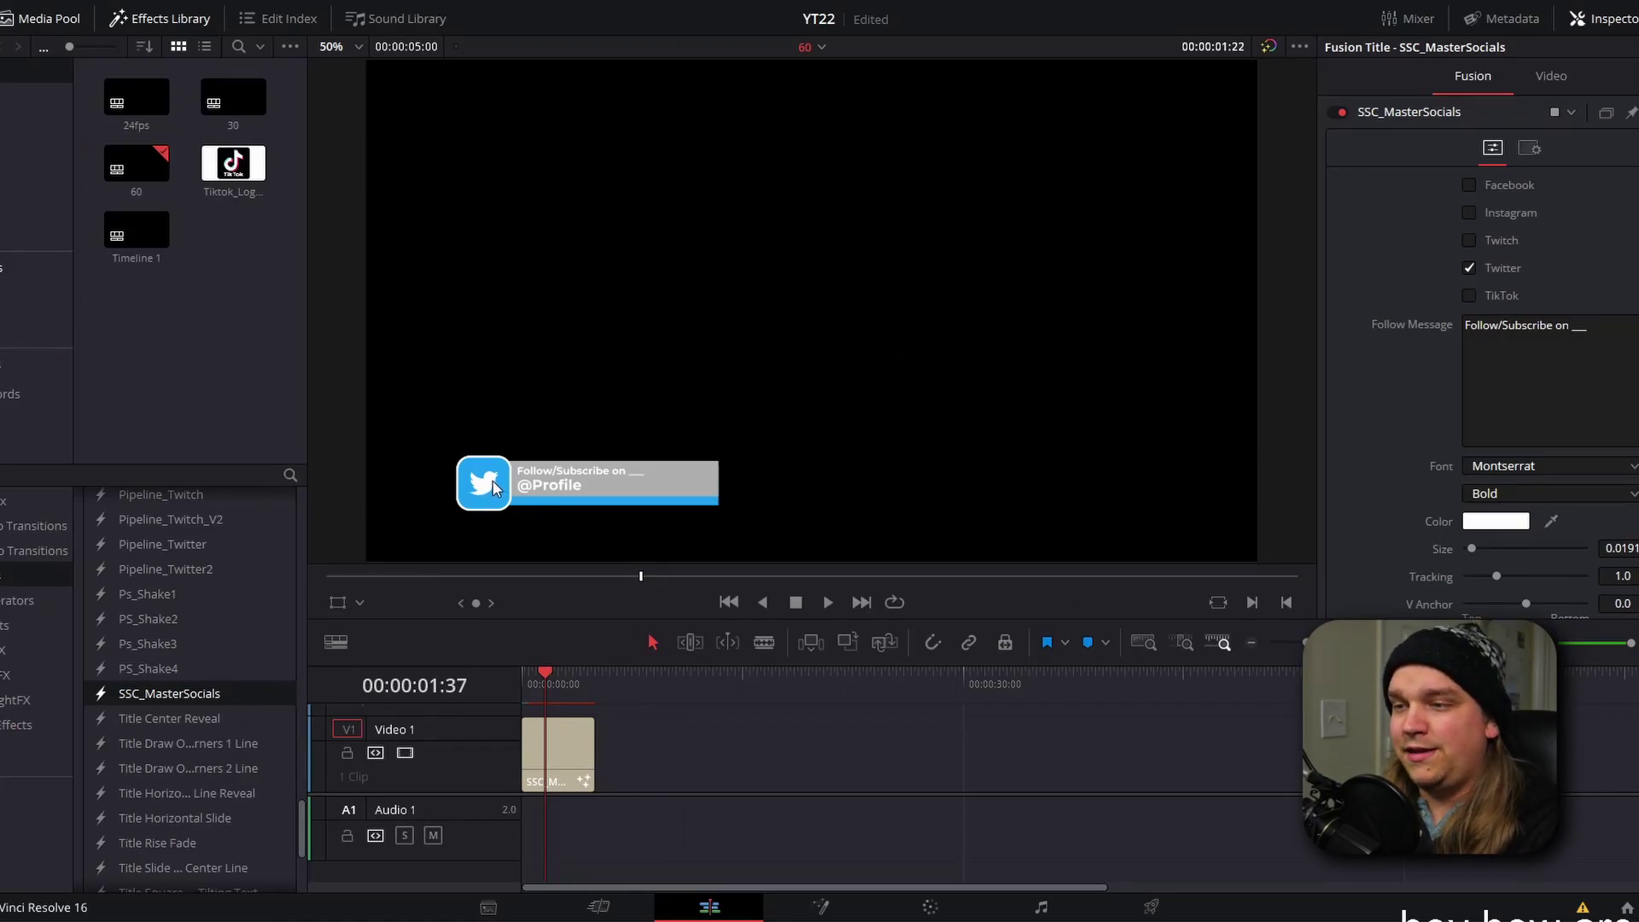
pyautogui.moveTo(530, 685); pyautogui.dragTo(596, 693)
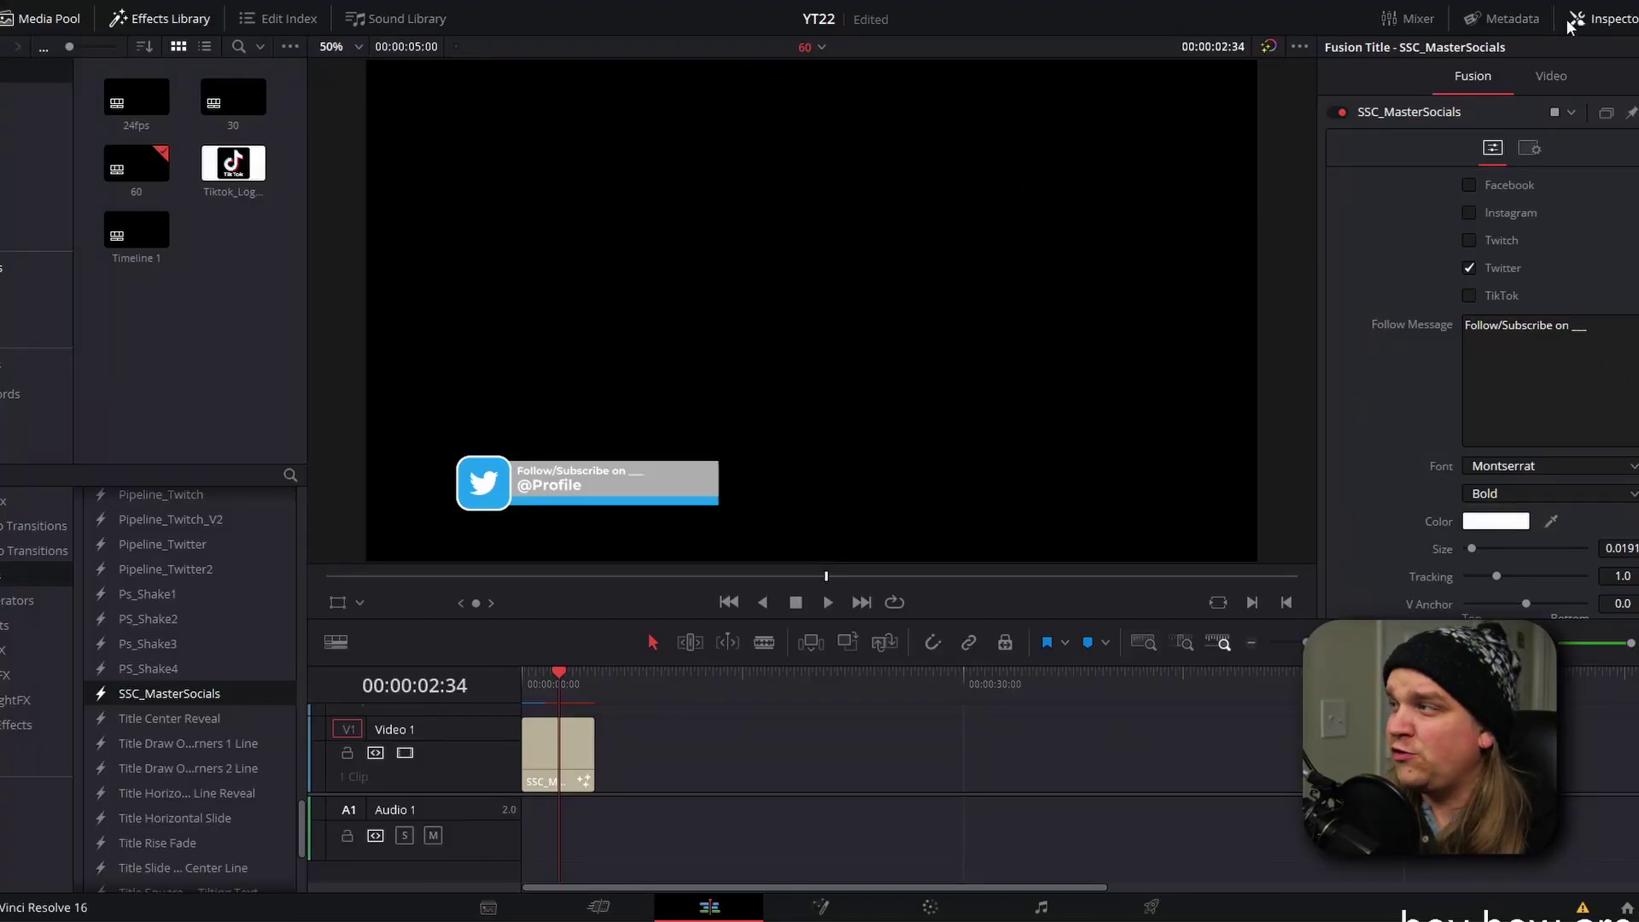
pyautogui.click(553, 773)
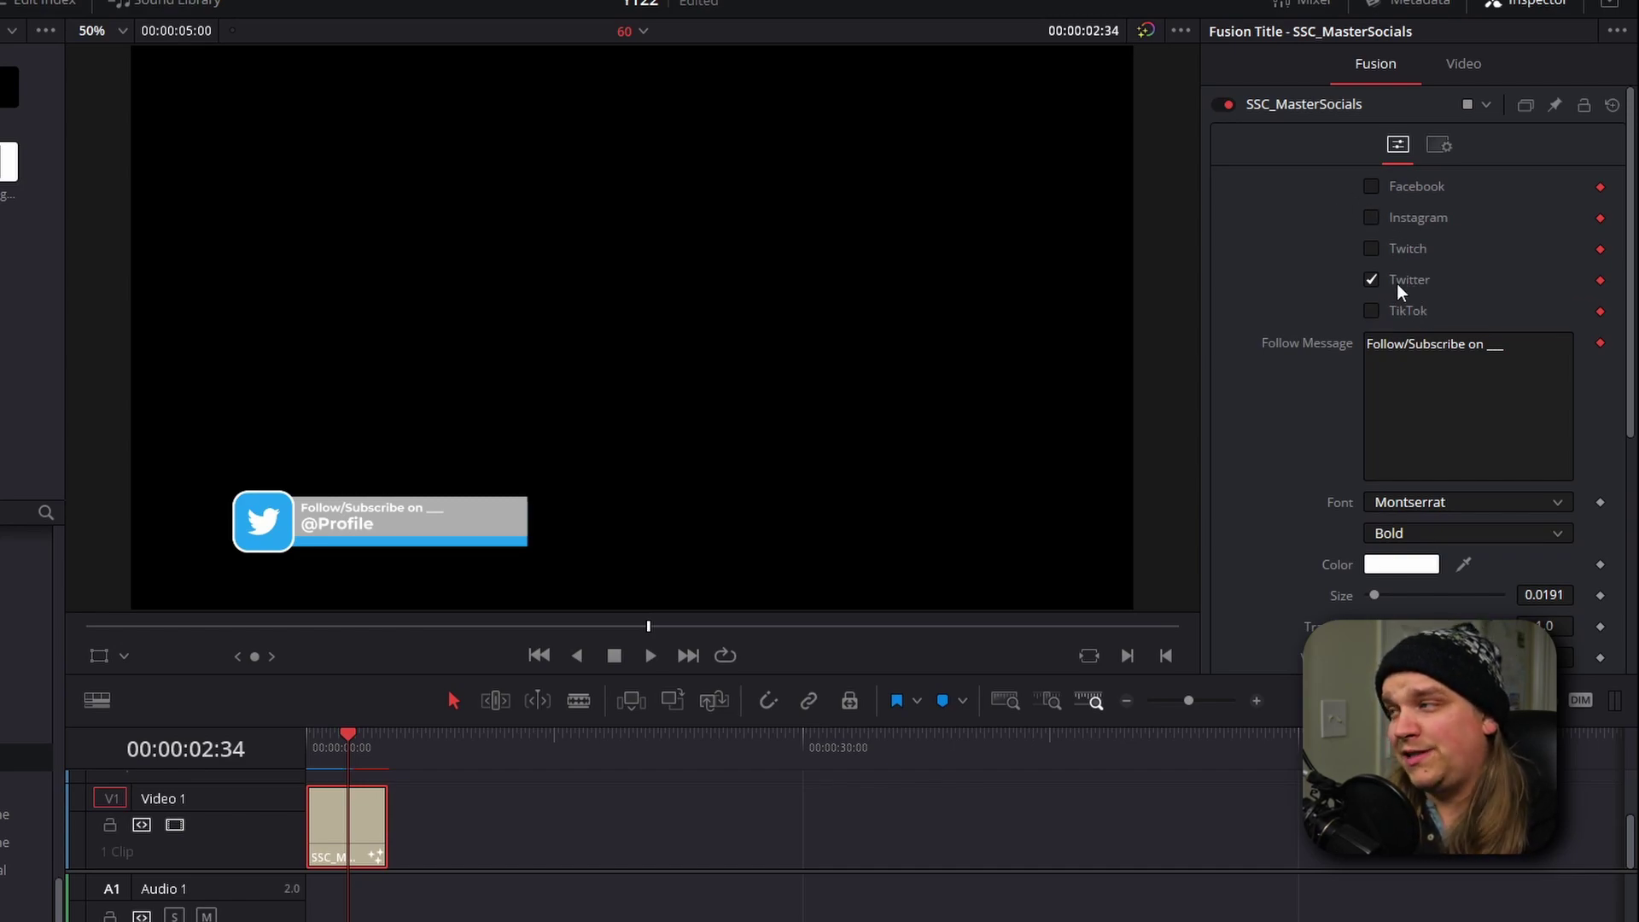
pyautogui.click(1371, 279)
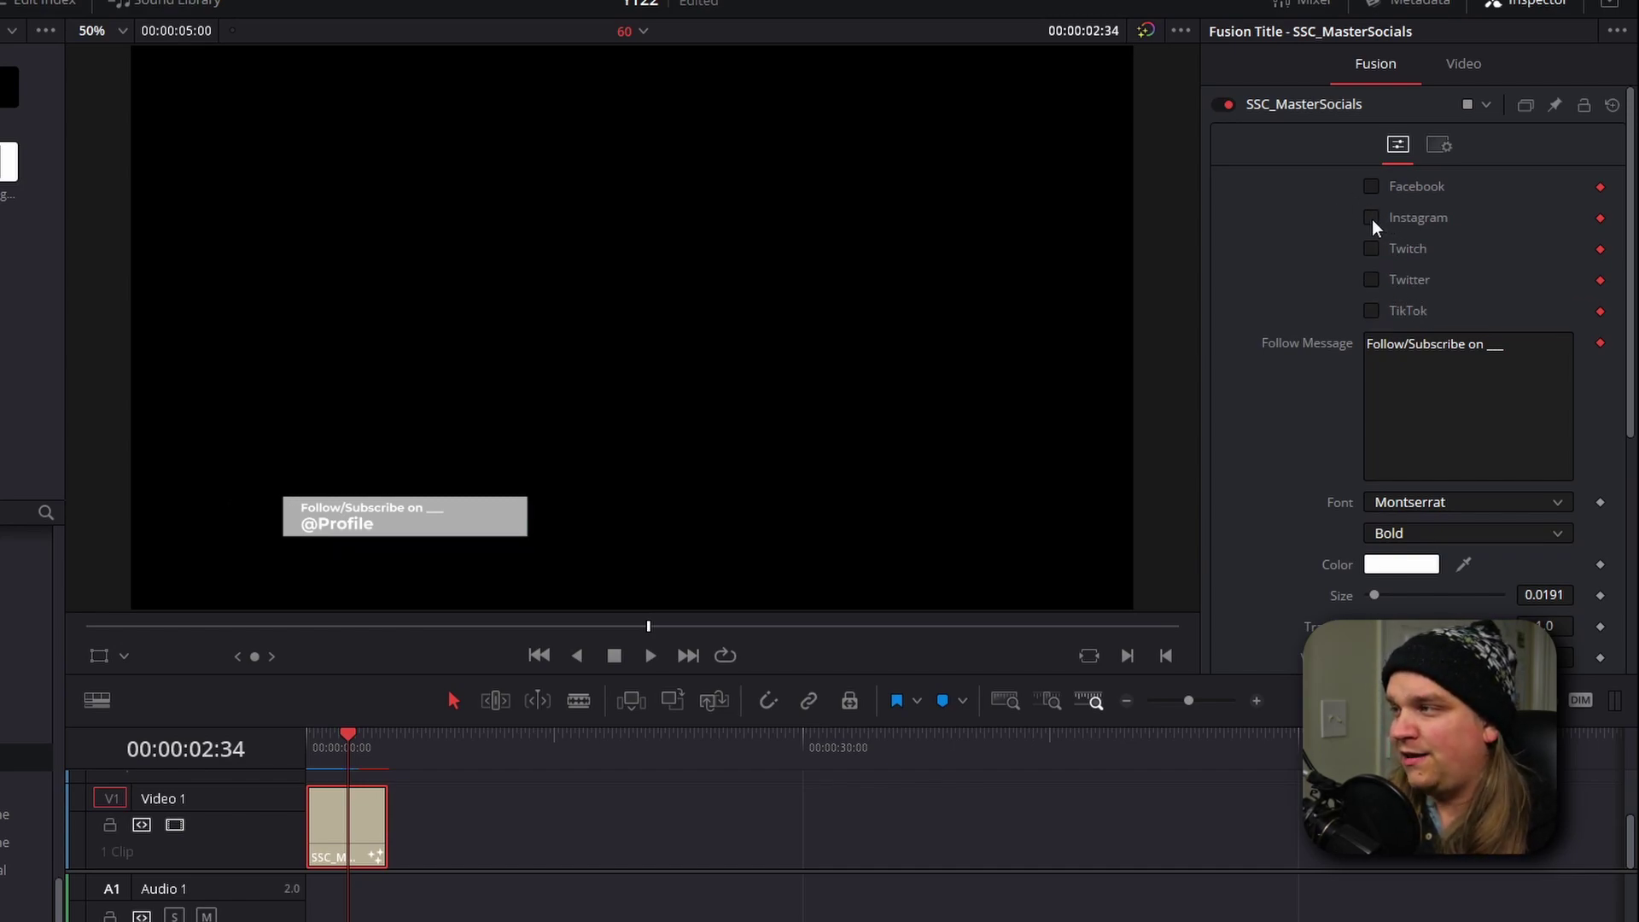
pyautogui.click(1371, 218)
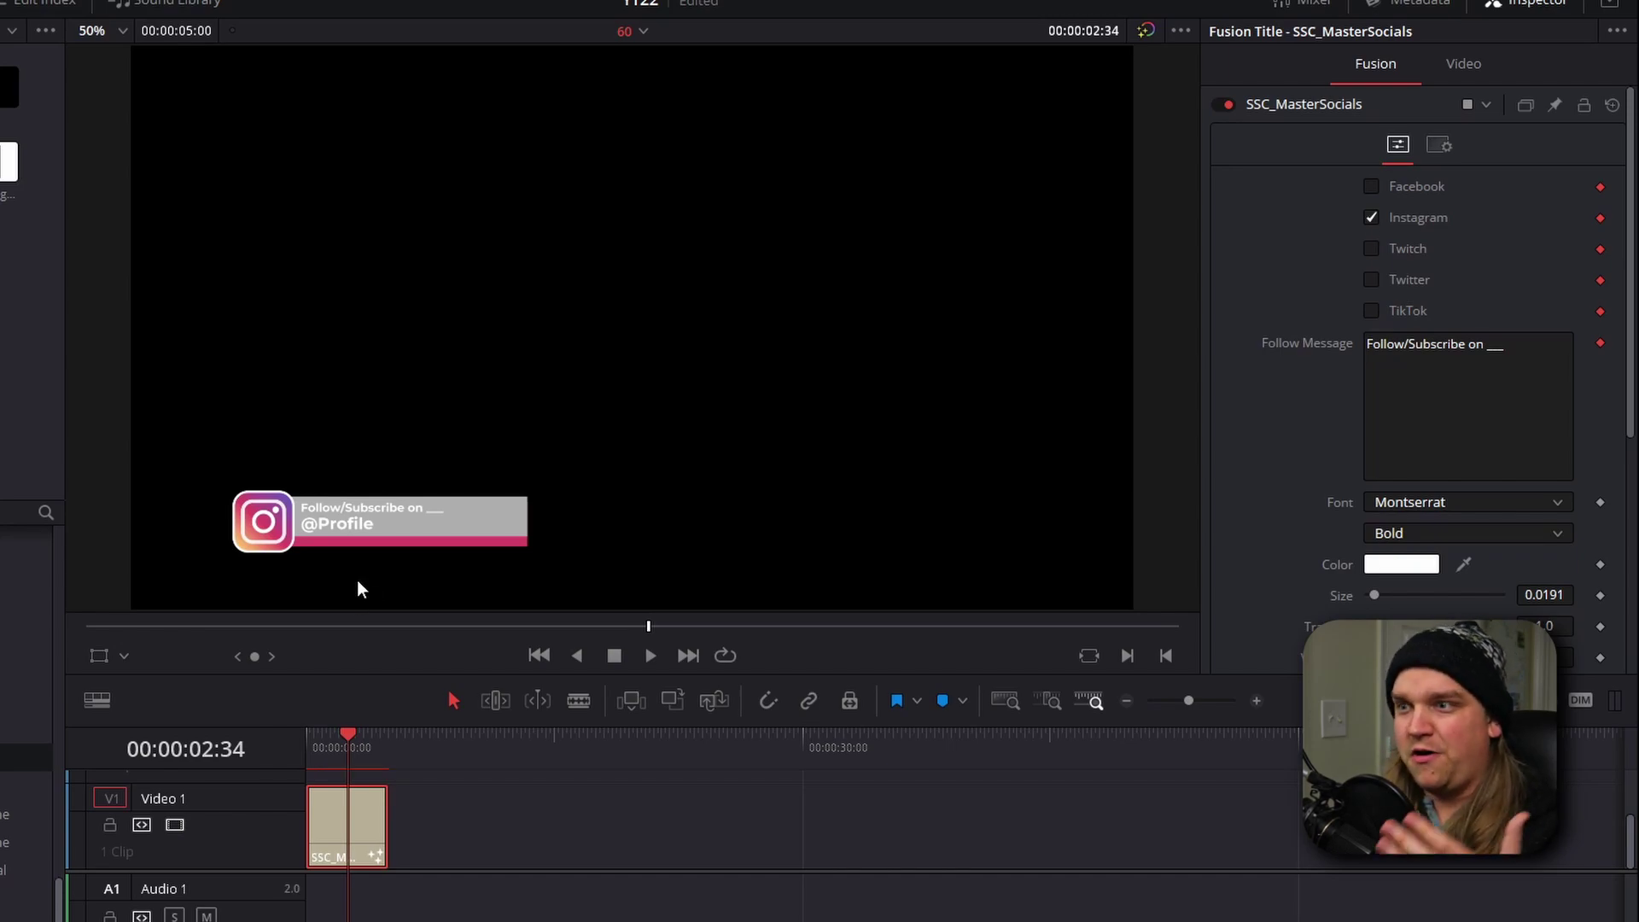
pyautogui.click(1371, 218)
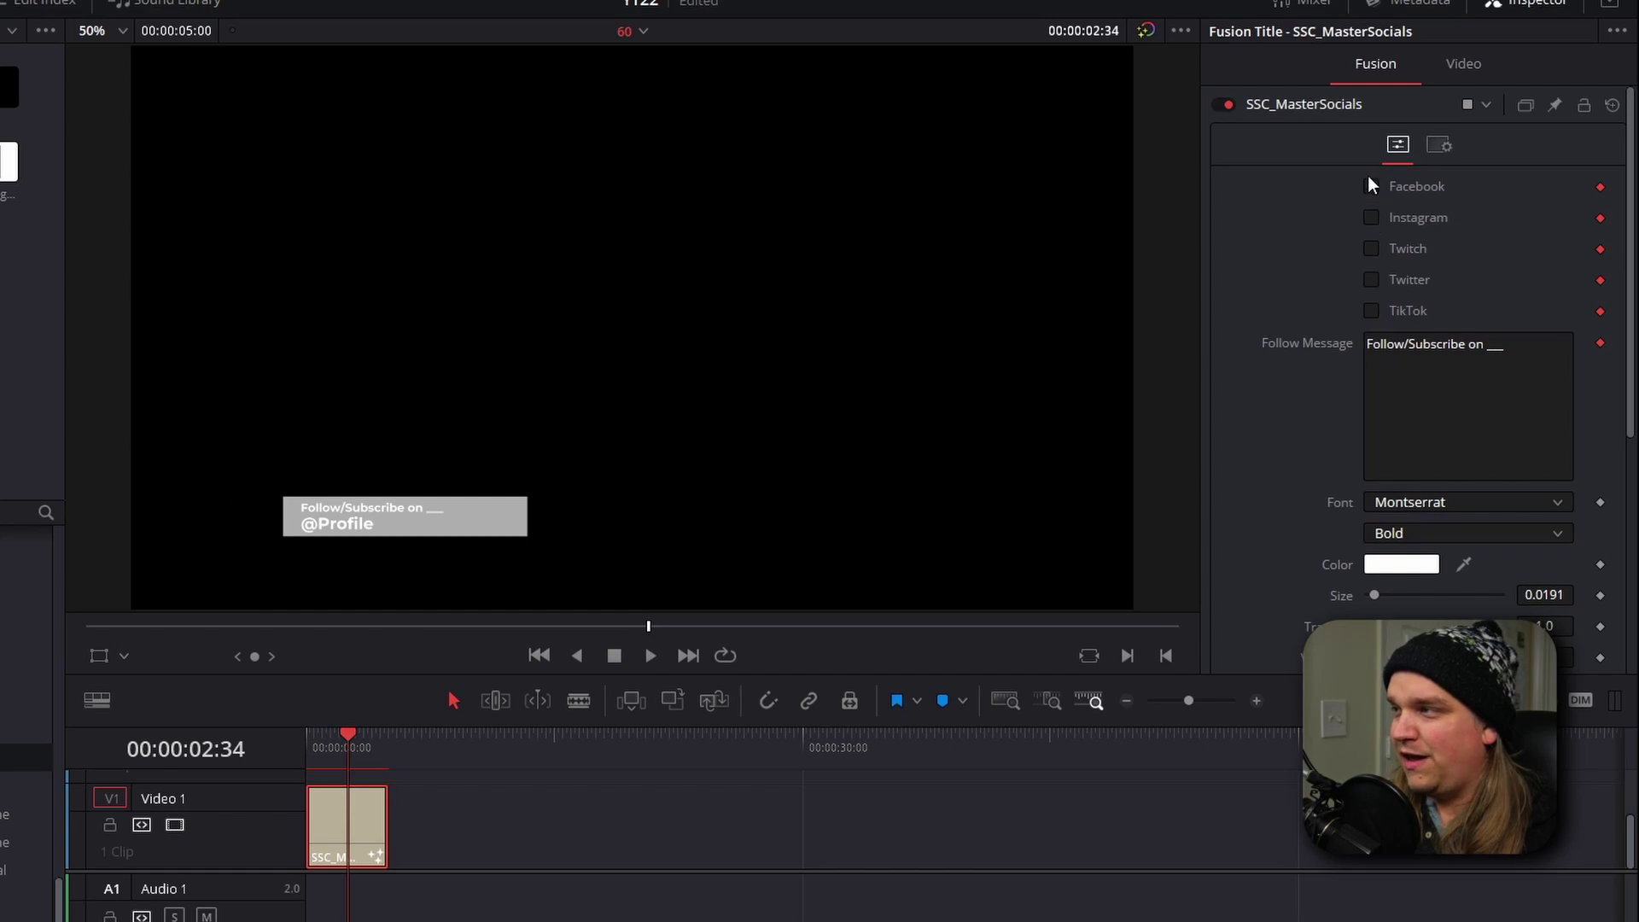
pyautogui.click(1369, 187)
pyautogui.click(1370, 219)
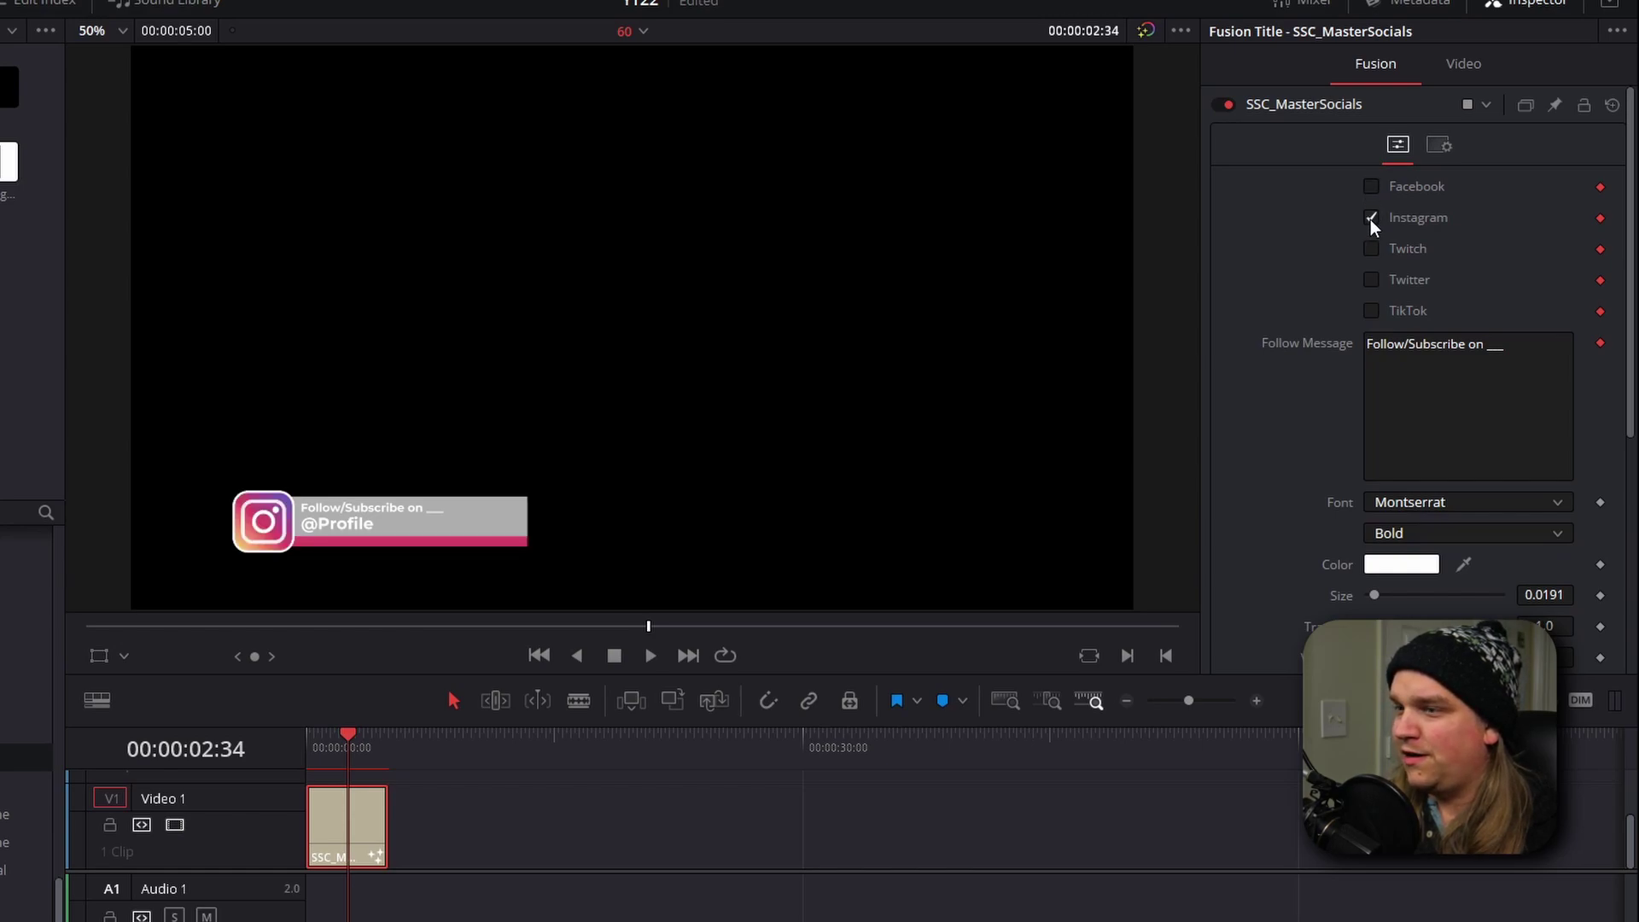
pyautogui.click(1370, 218)
pyautogui.click(1370, 248)
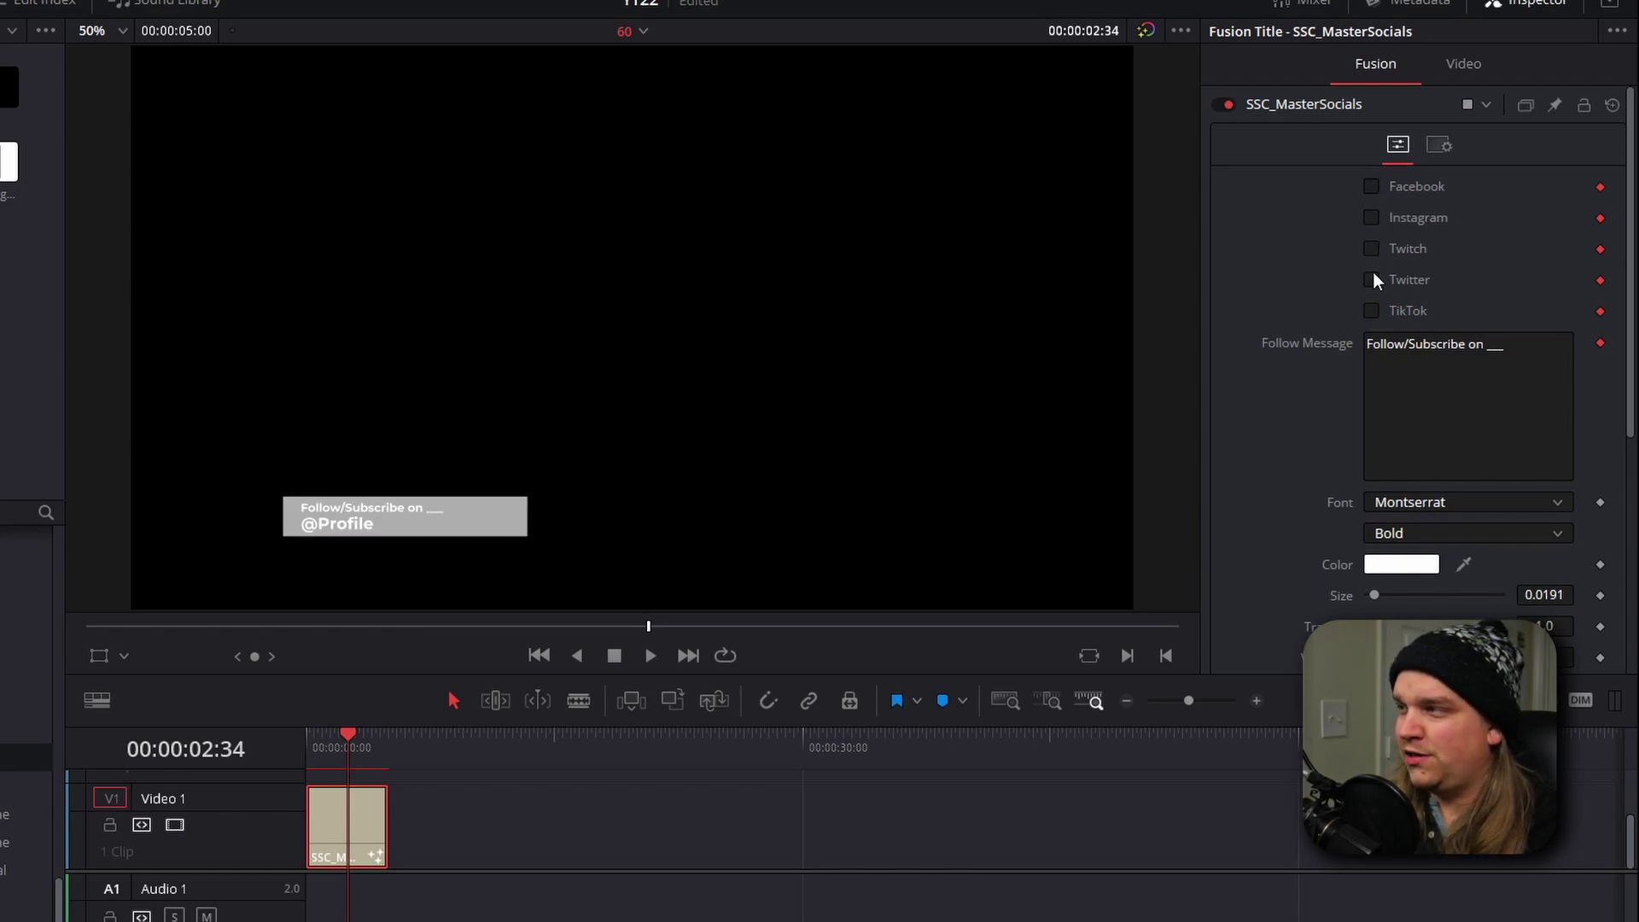
pyautogui.click(1373, 274)
pyautogui.click(1373, 275)
pyautogui.click(1372, 312)
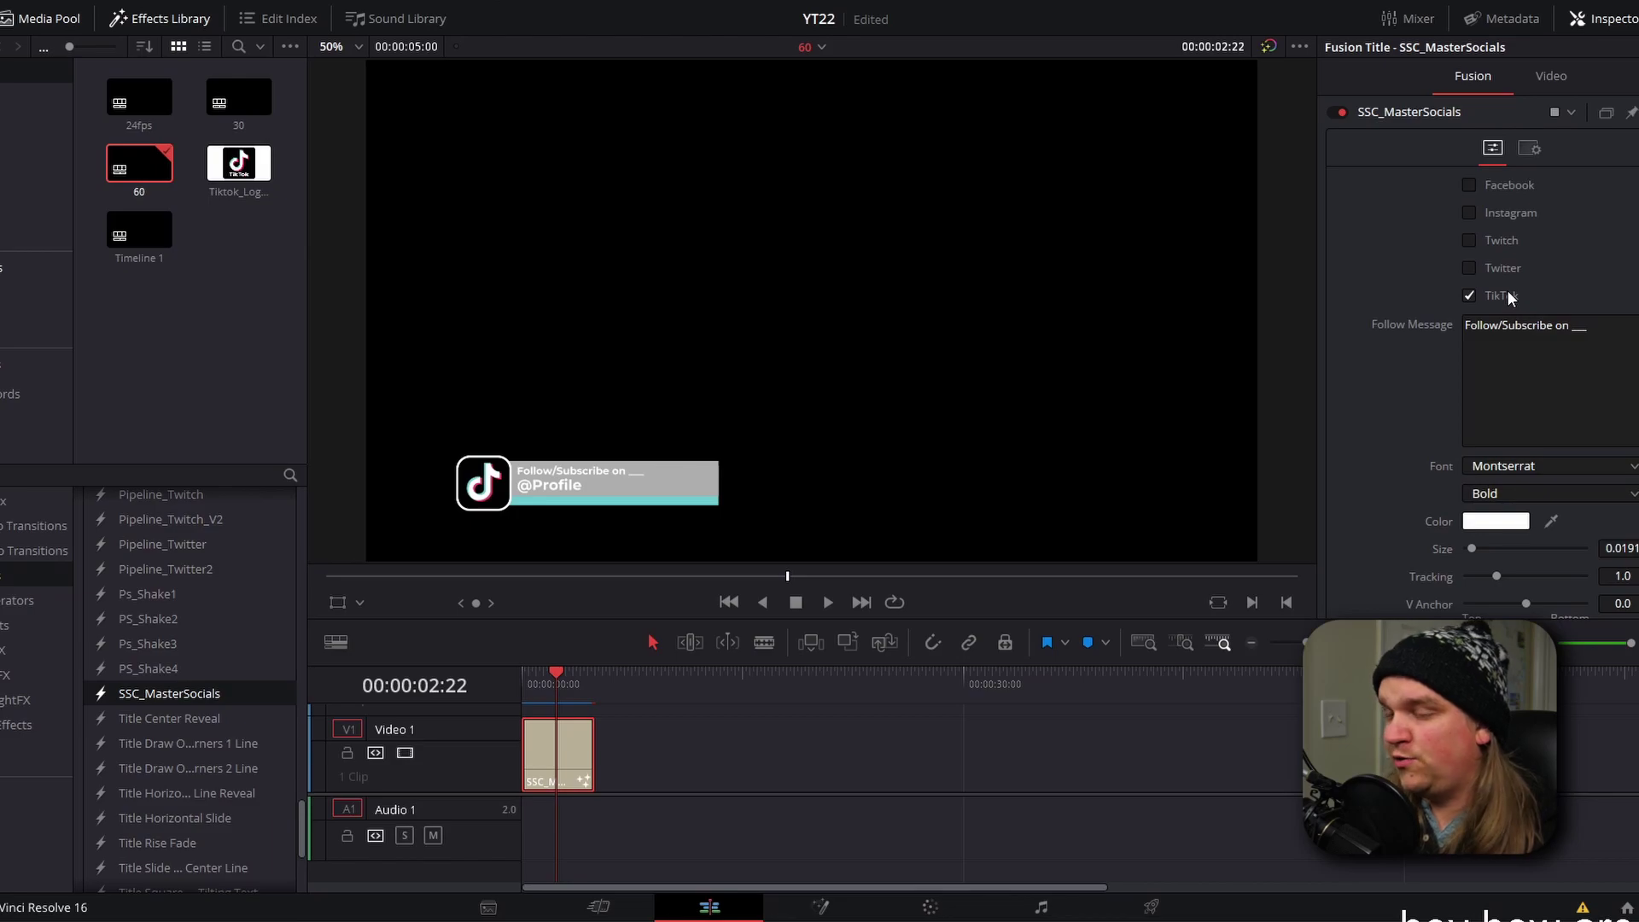
pyautogui.scroll(-2, 1434, 307)
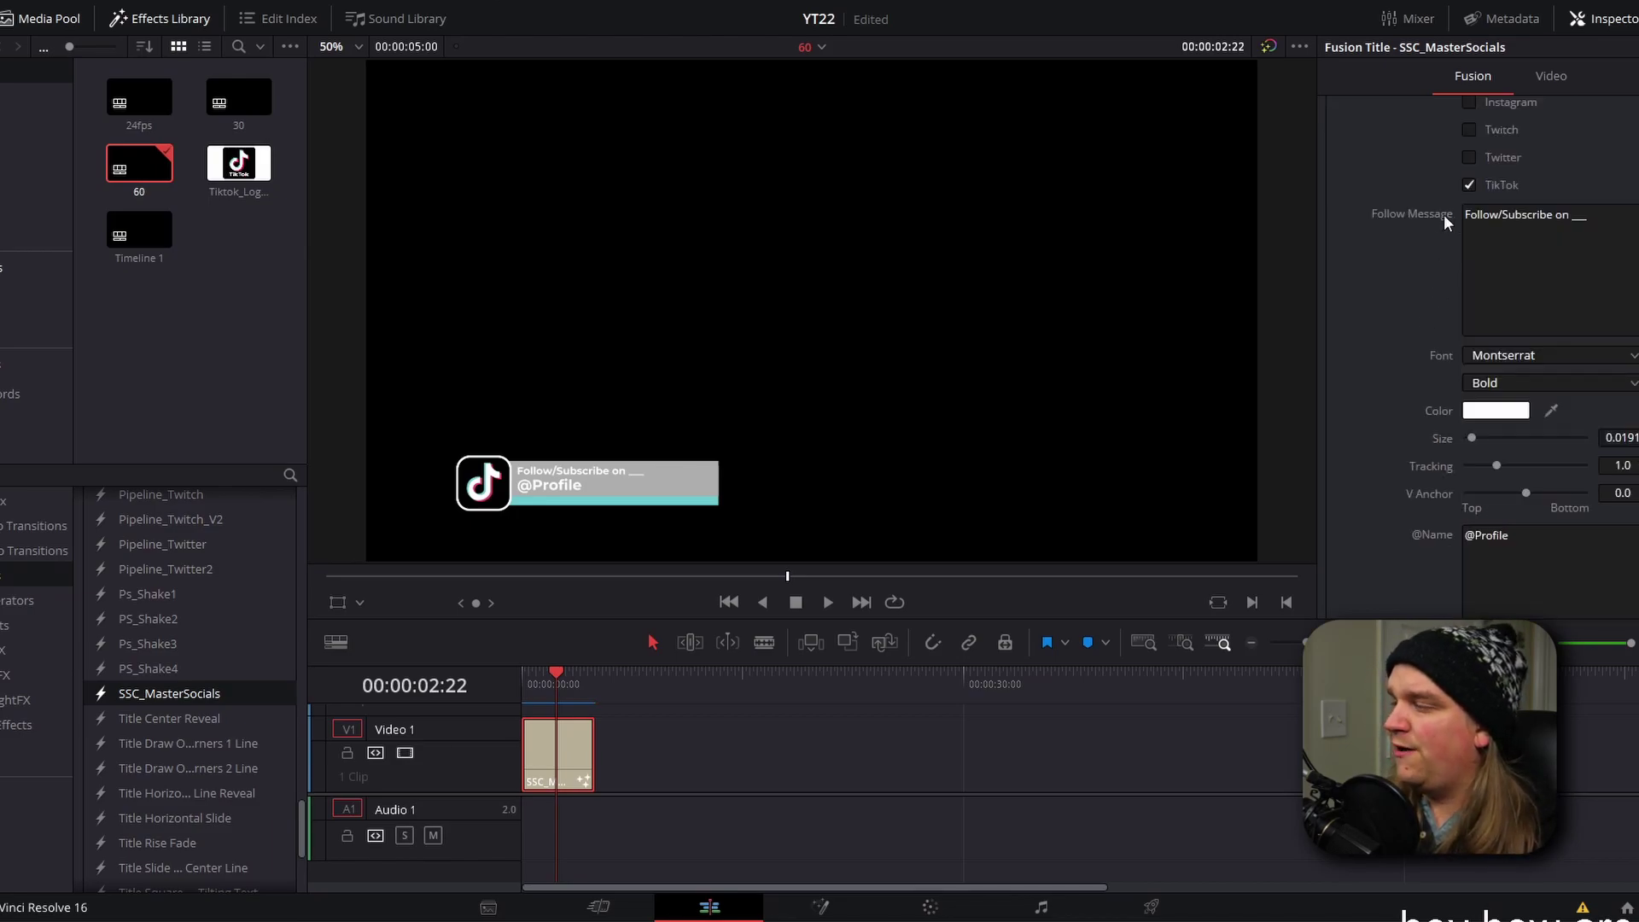
pyautogui.scroll(-4, 1409, 280)
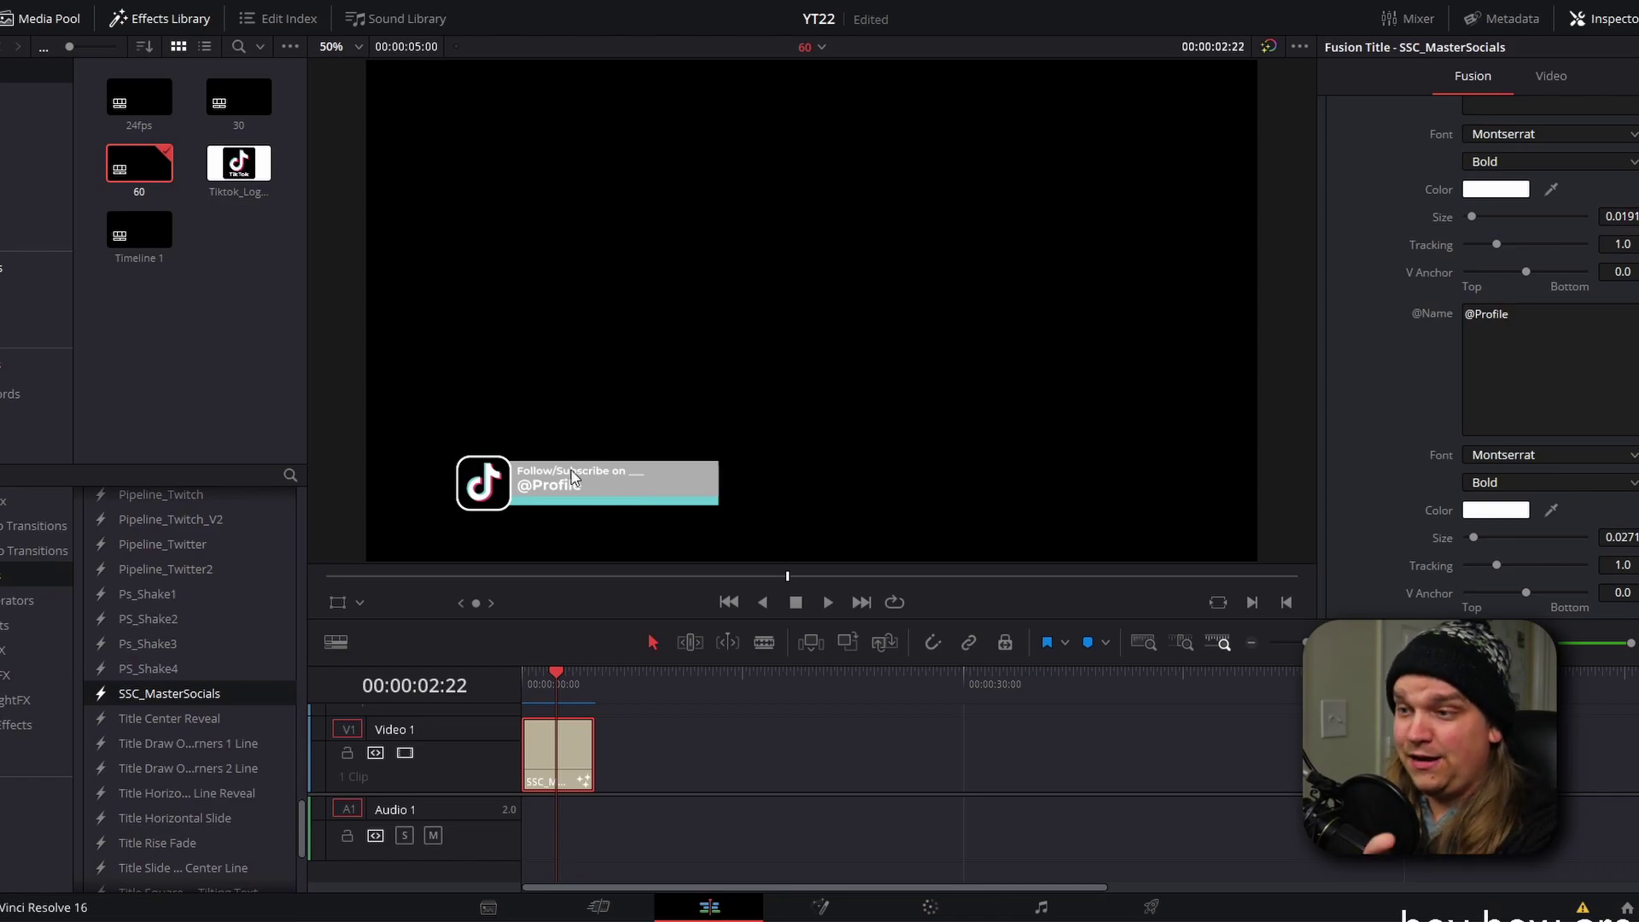
pyautogui.scroll(6, 1463, 291)
pyautogui.click(1469, 296)
pyautogui.click(1469, 267)
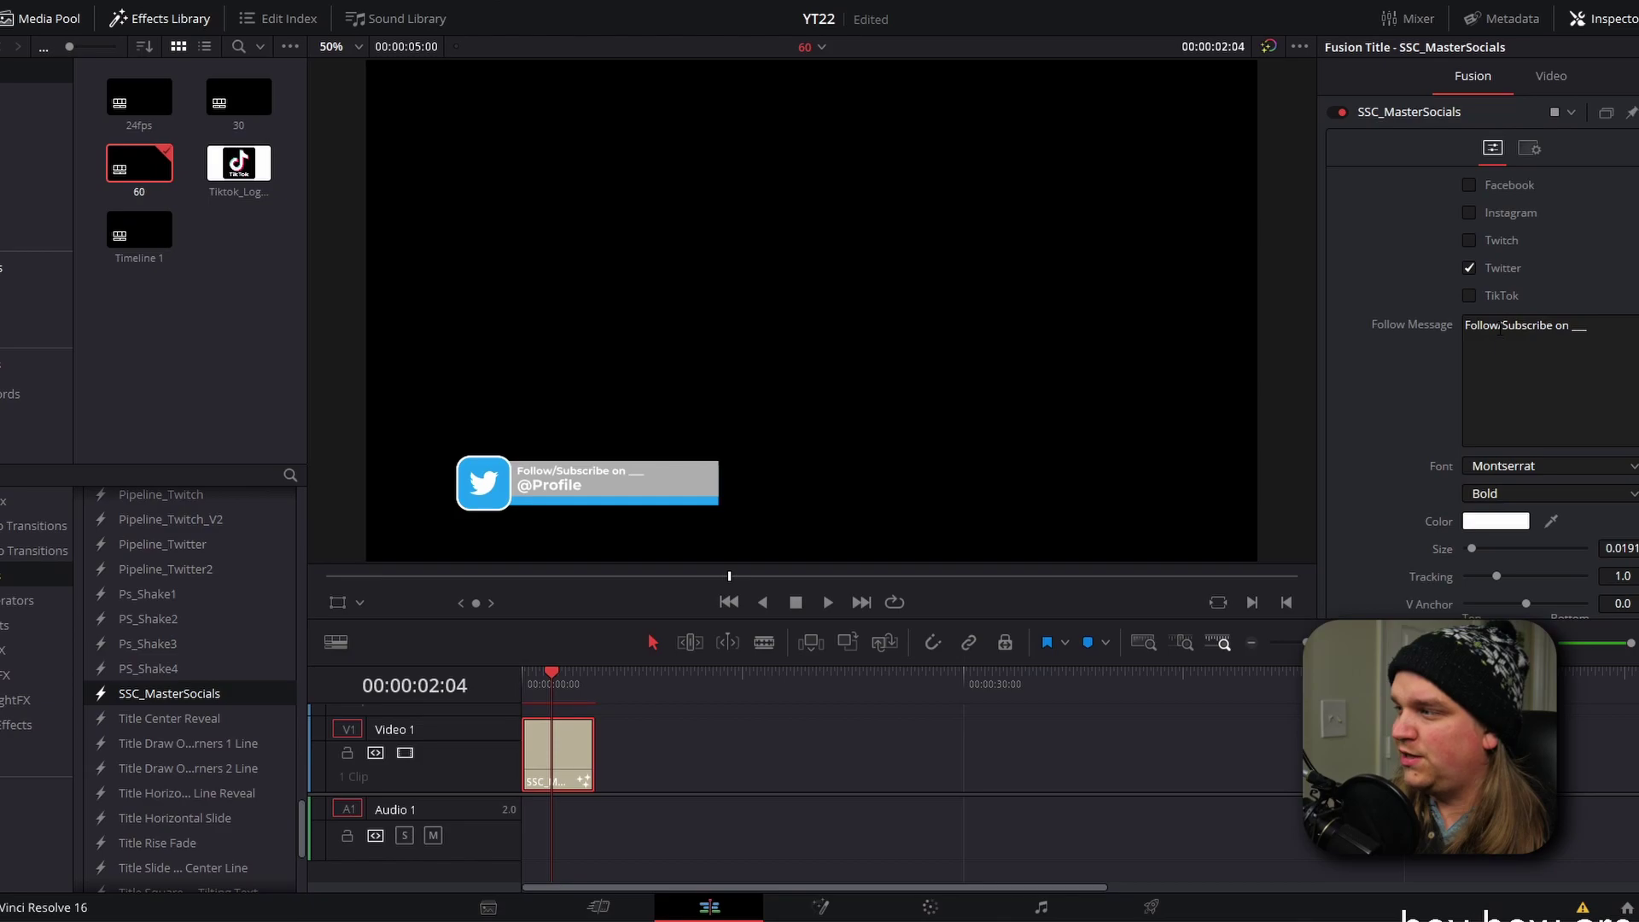
pyautogui.moveTo(1500, 328); pyautogui.dragTo(1631, 330)
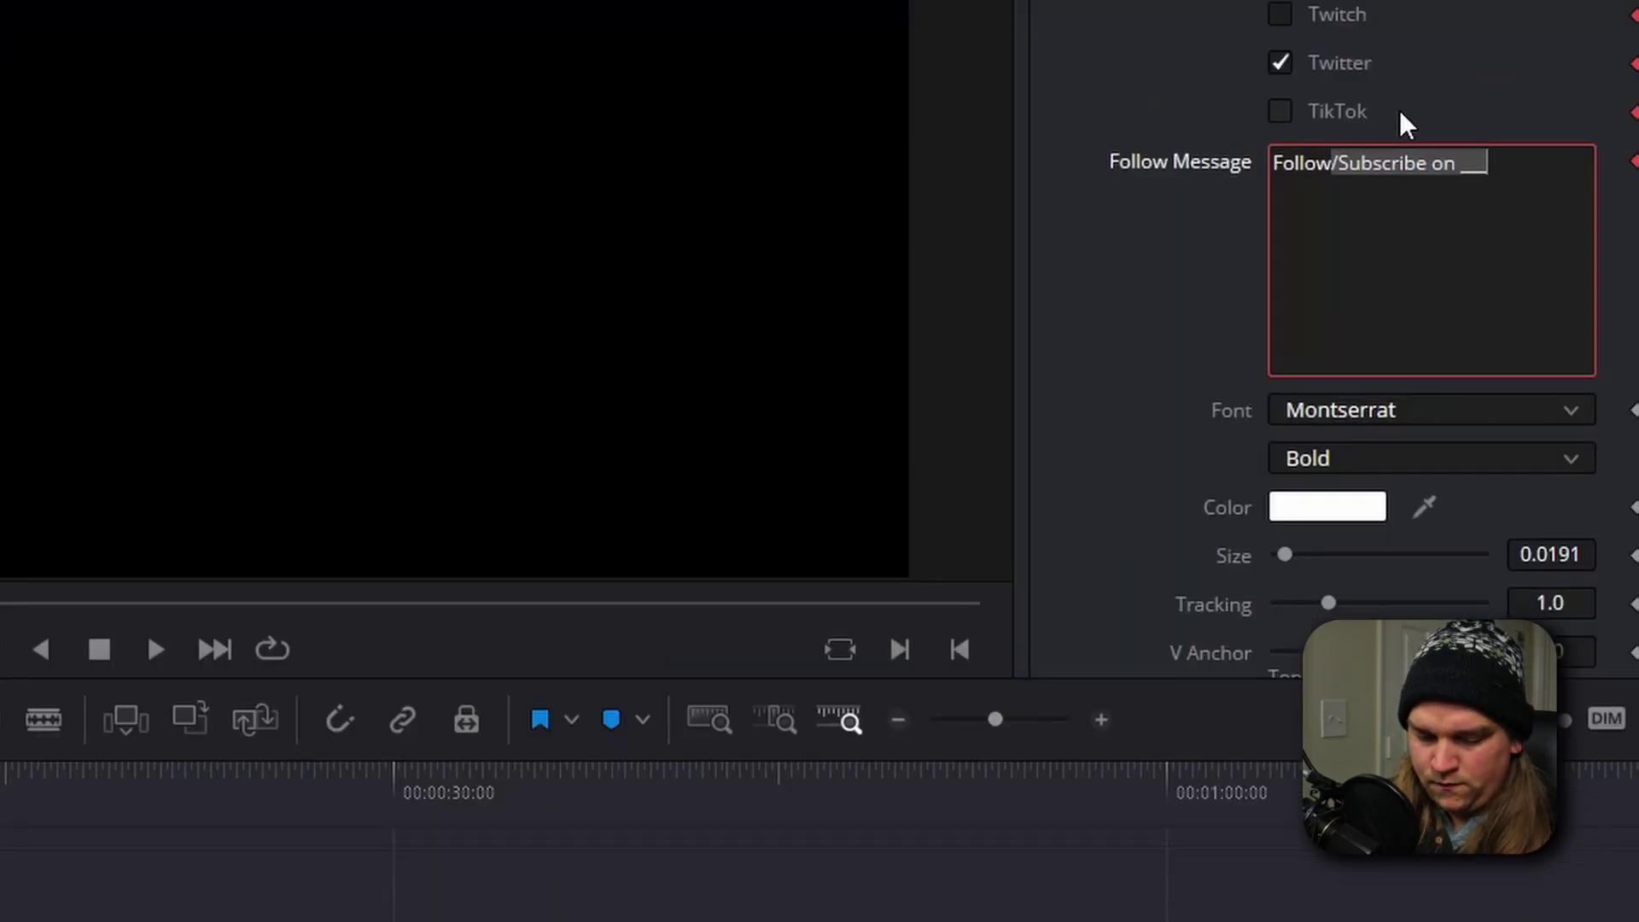
pyautogui.write('me on Twit')
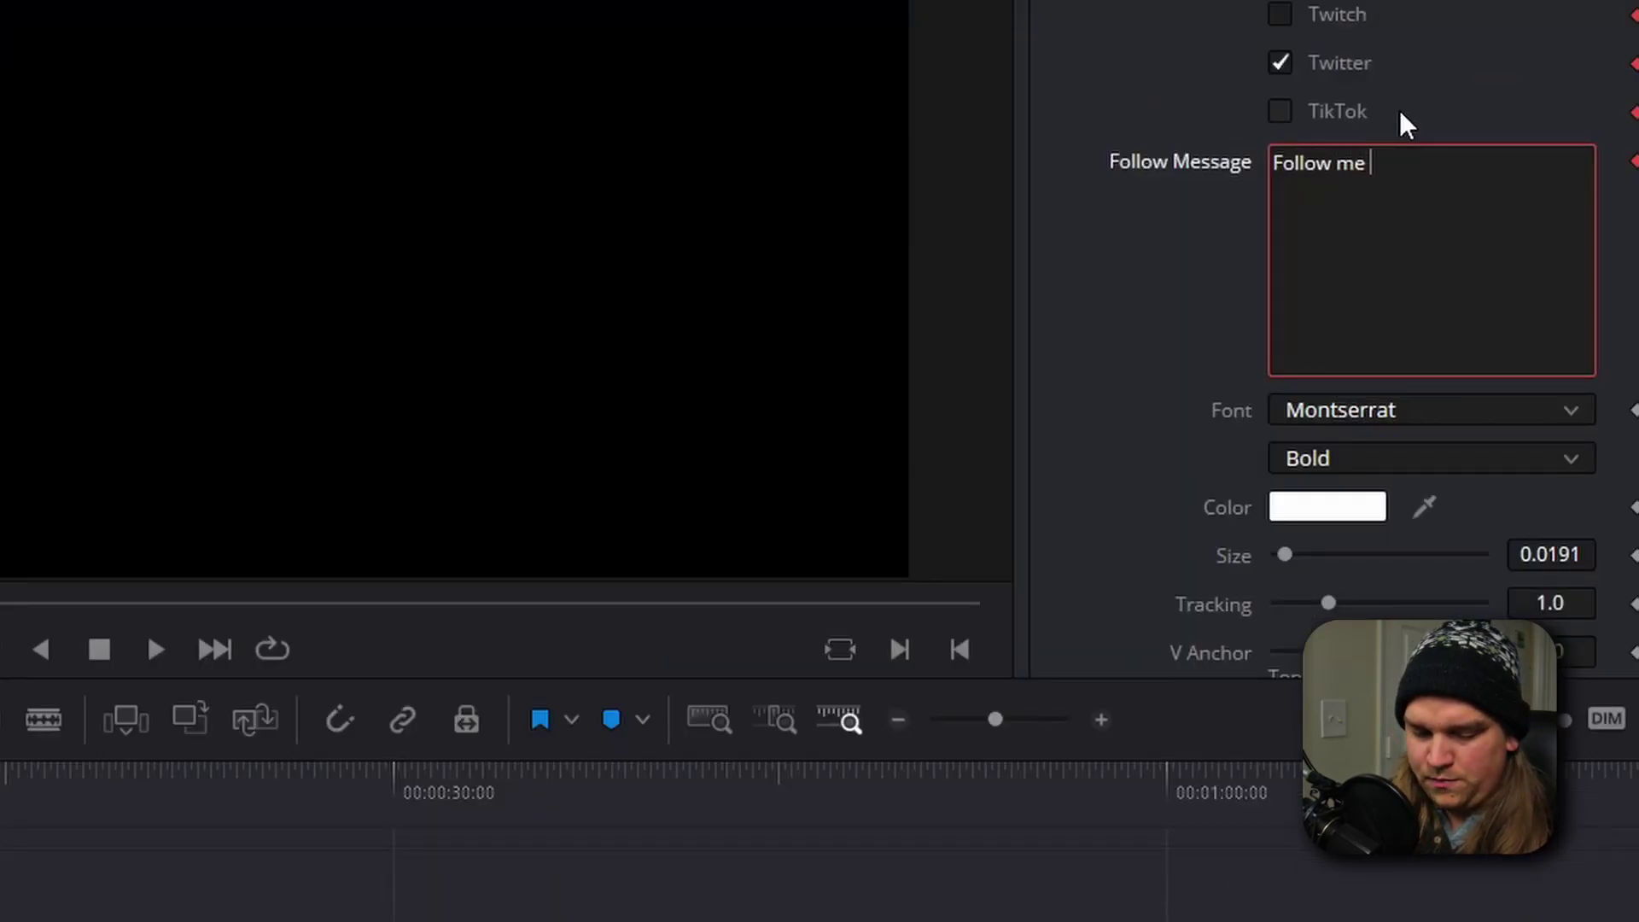
pyautogui.write('ter!')
pyautogui.scroll(-5, 1400, 111)
pyautogui.moveTo(1350, 117); pyautogui.dragTo(1296, 128)
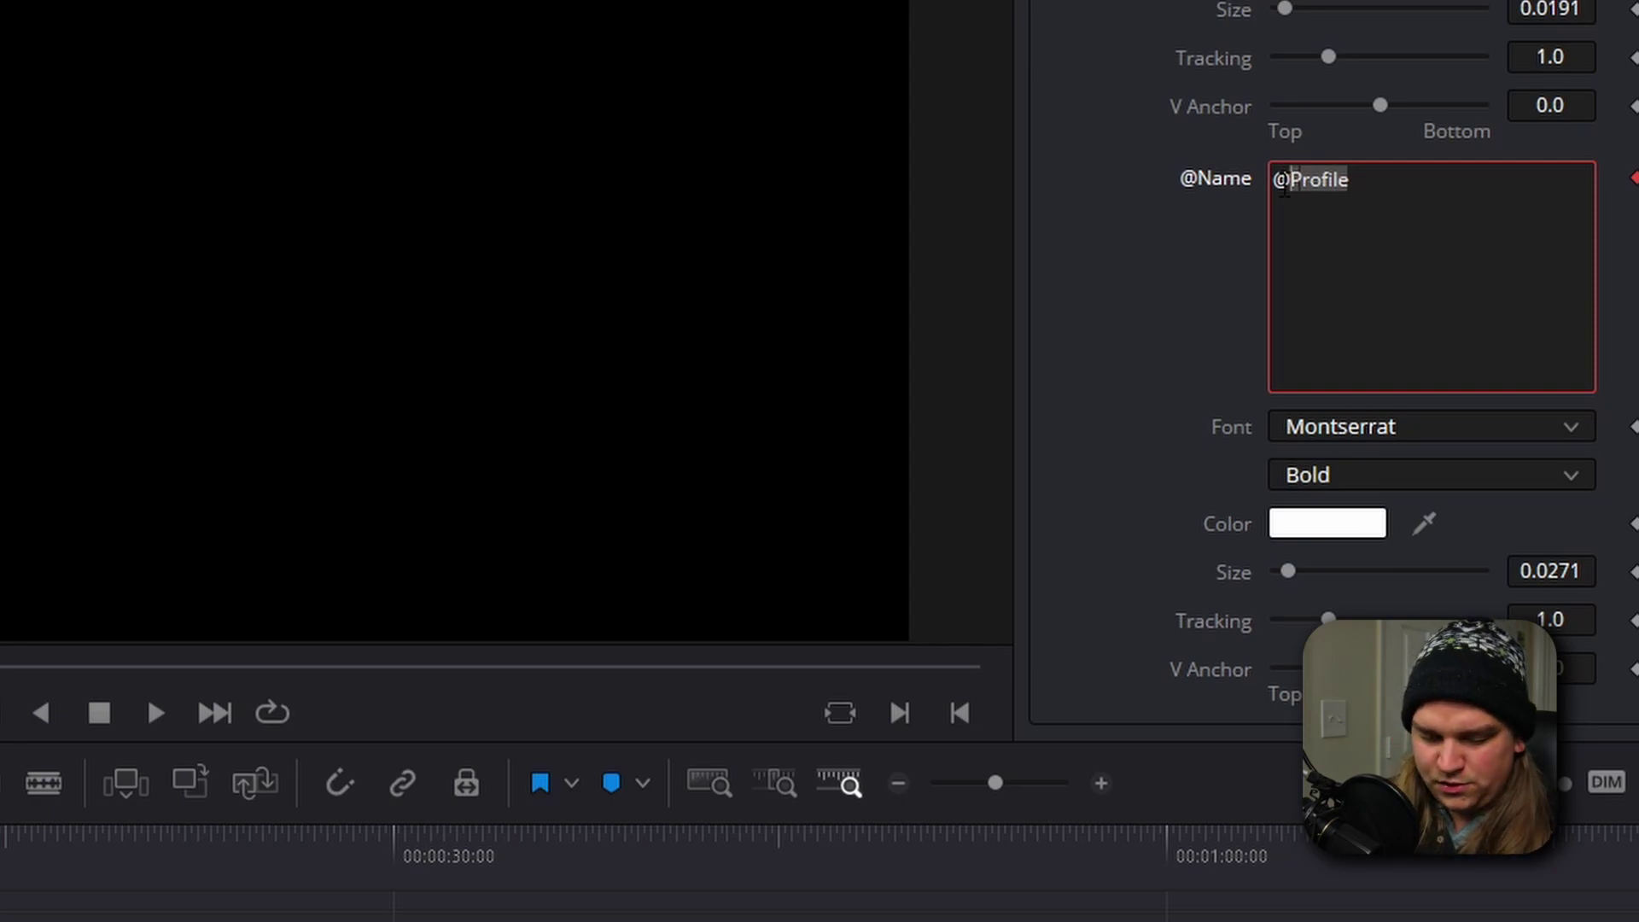
pyautogui.write('PatrickS')
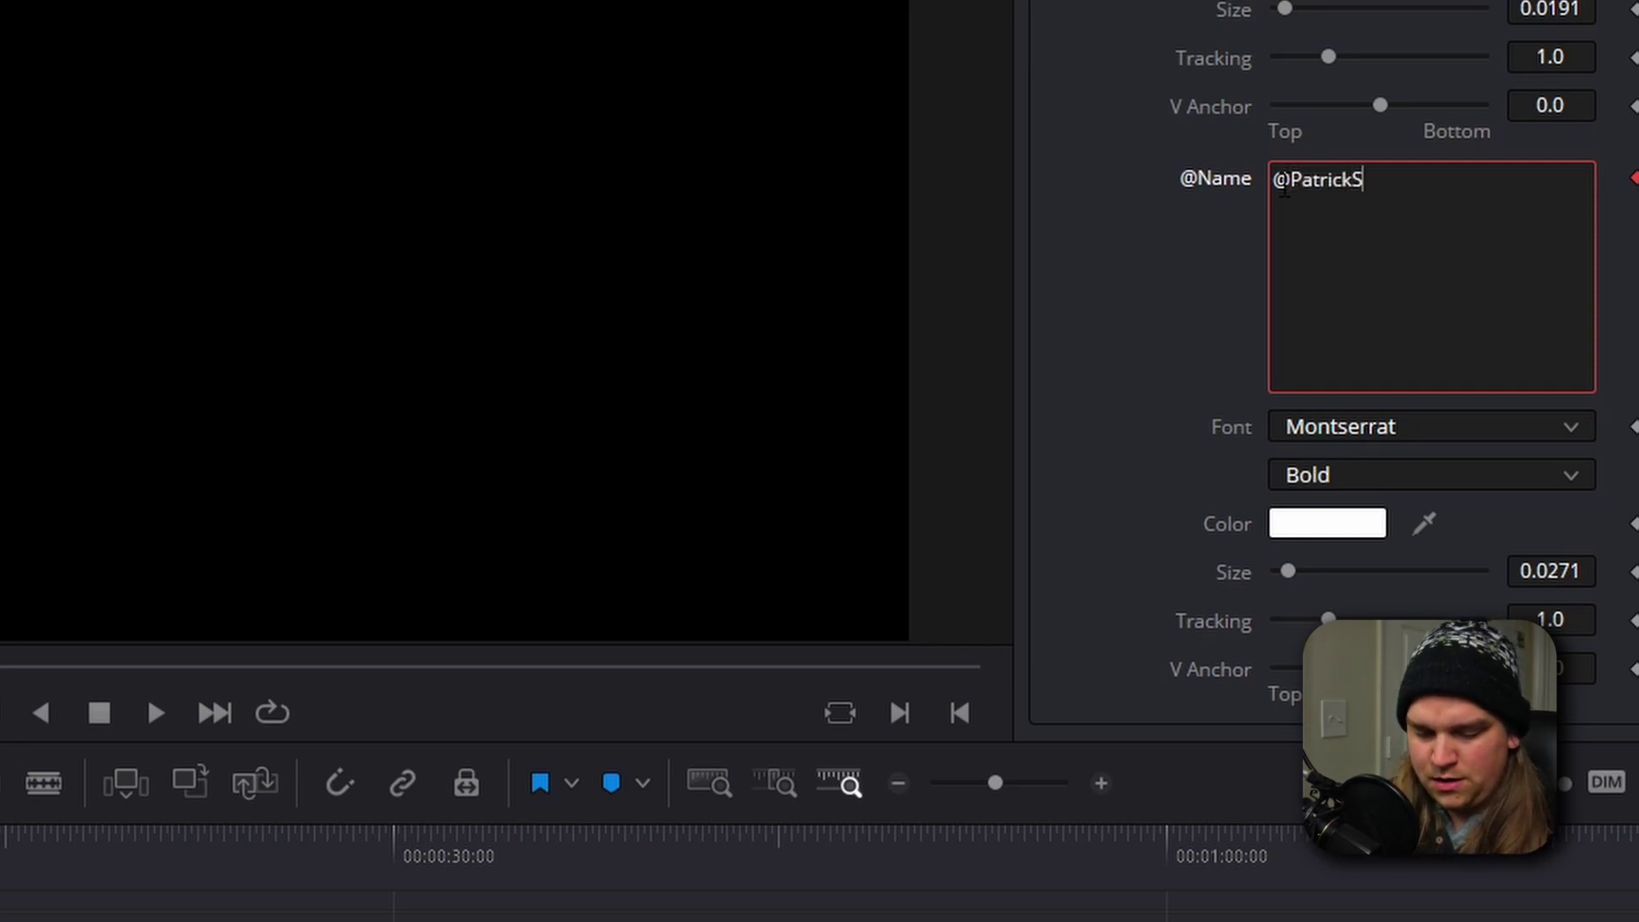
pyautogui.write('tirling')
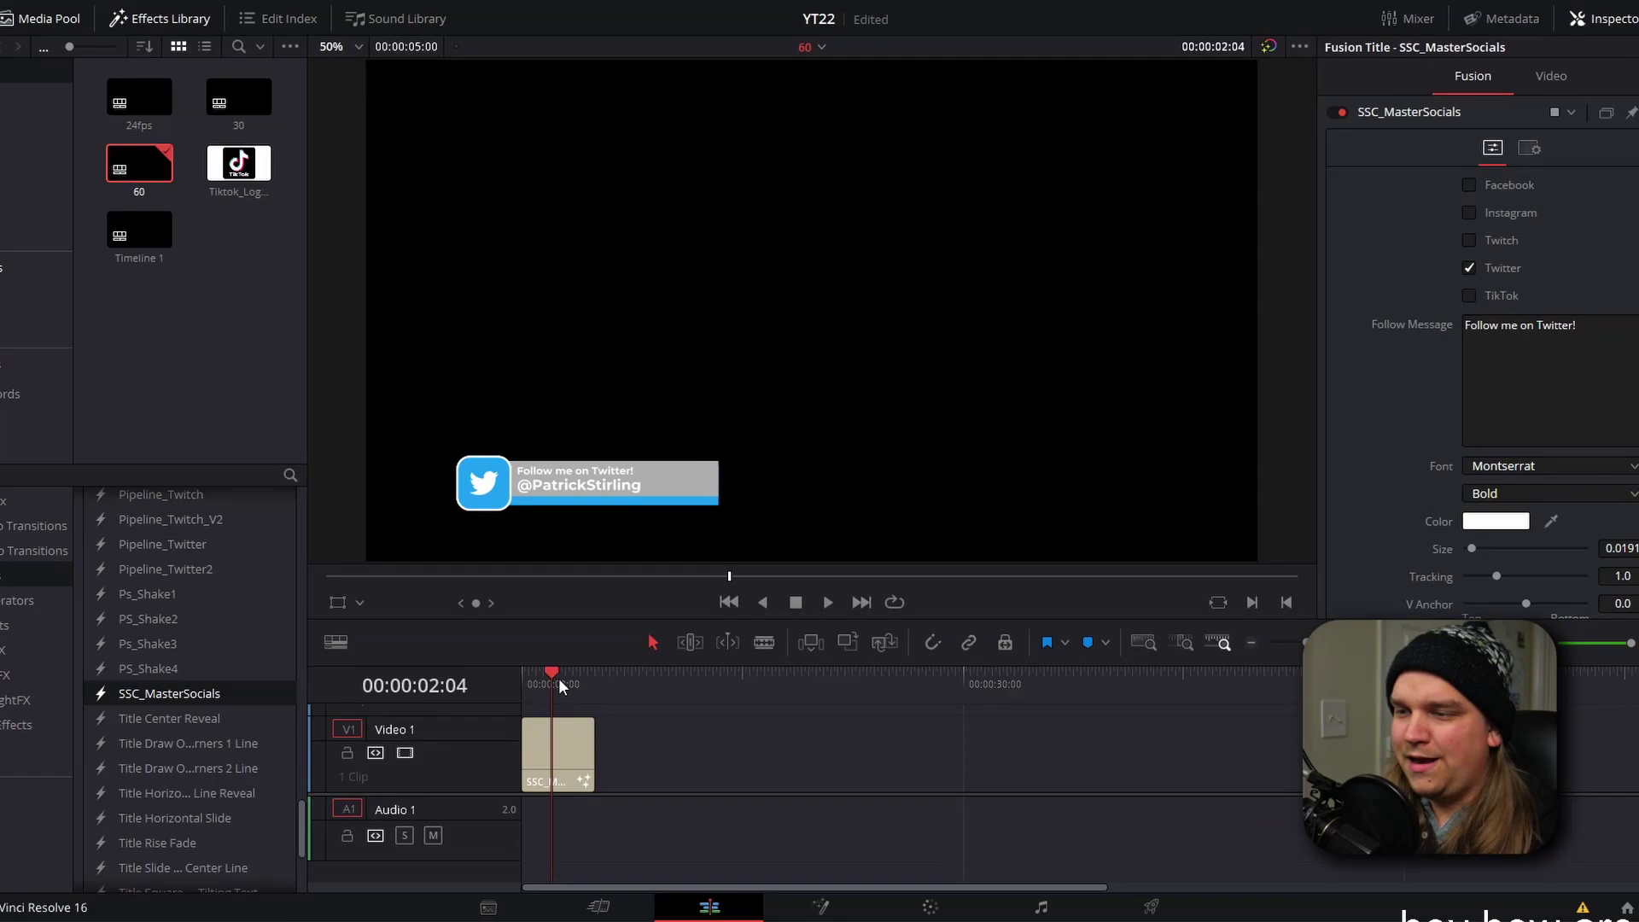
pyautogui.click(355, 849)
pyautogui.press('space')
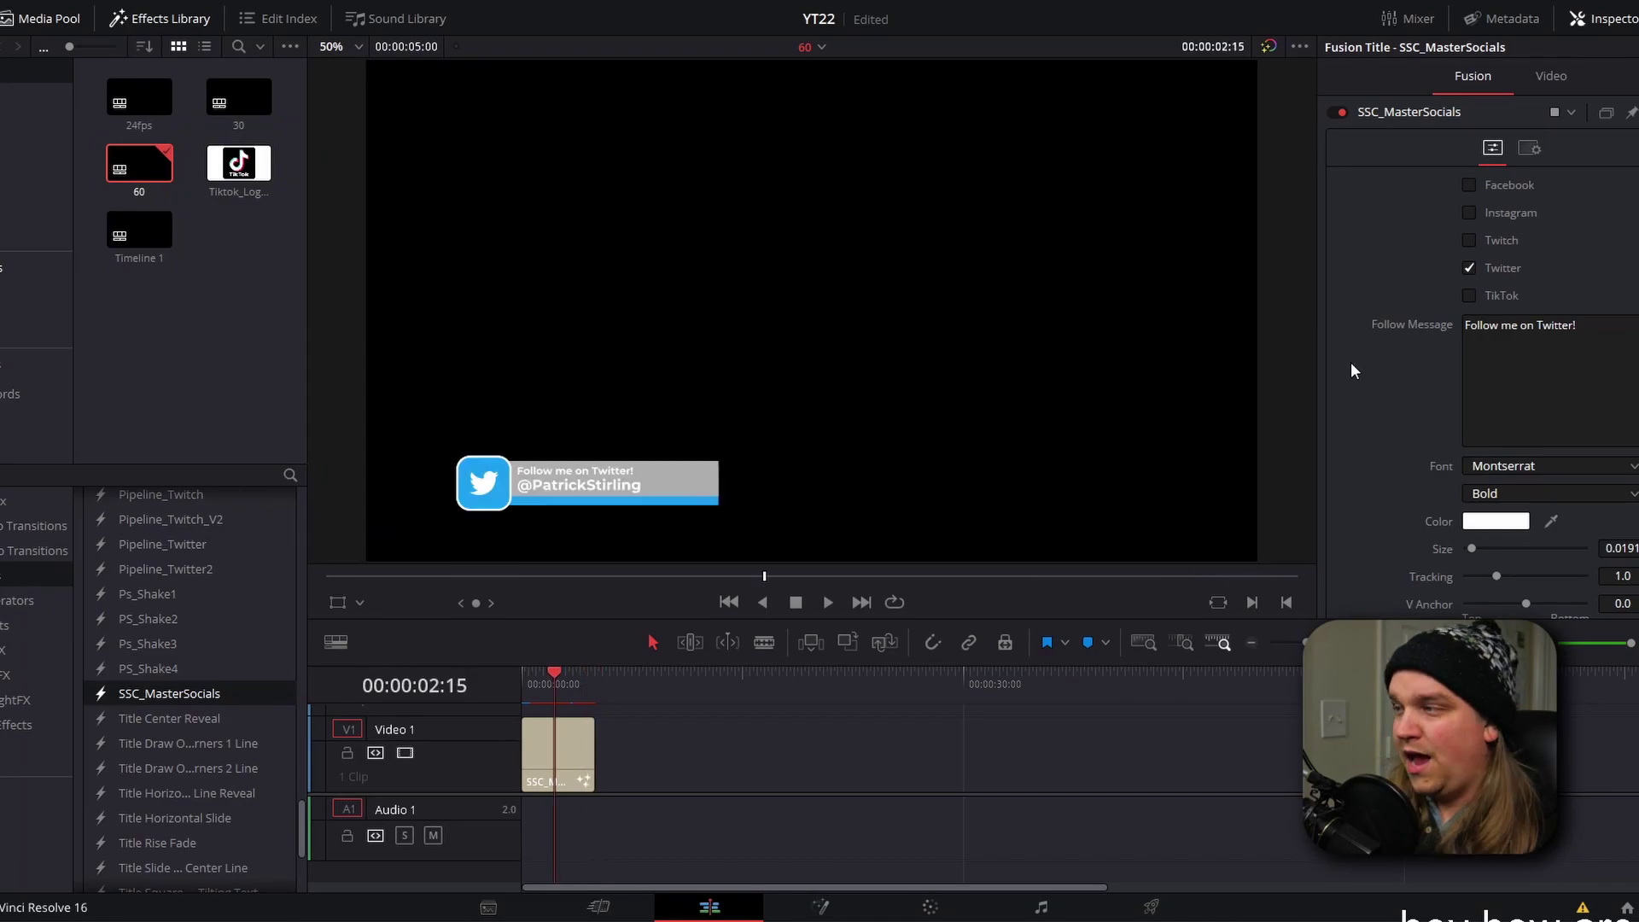
# Set the Follow Message font's V Anchor to 0.49.
pyautogui.scroll(-3, 1361, 362)
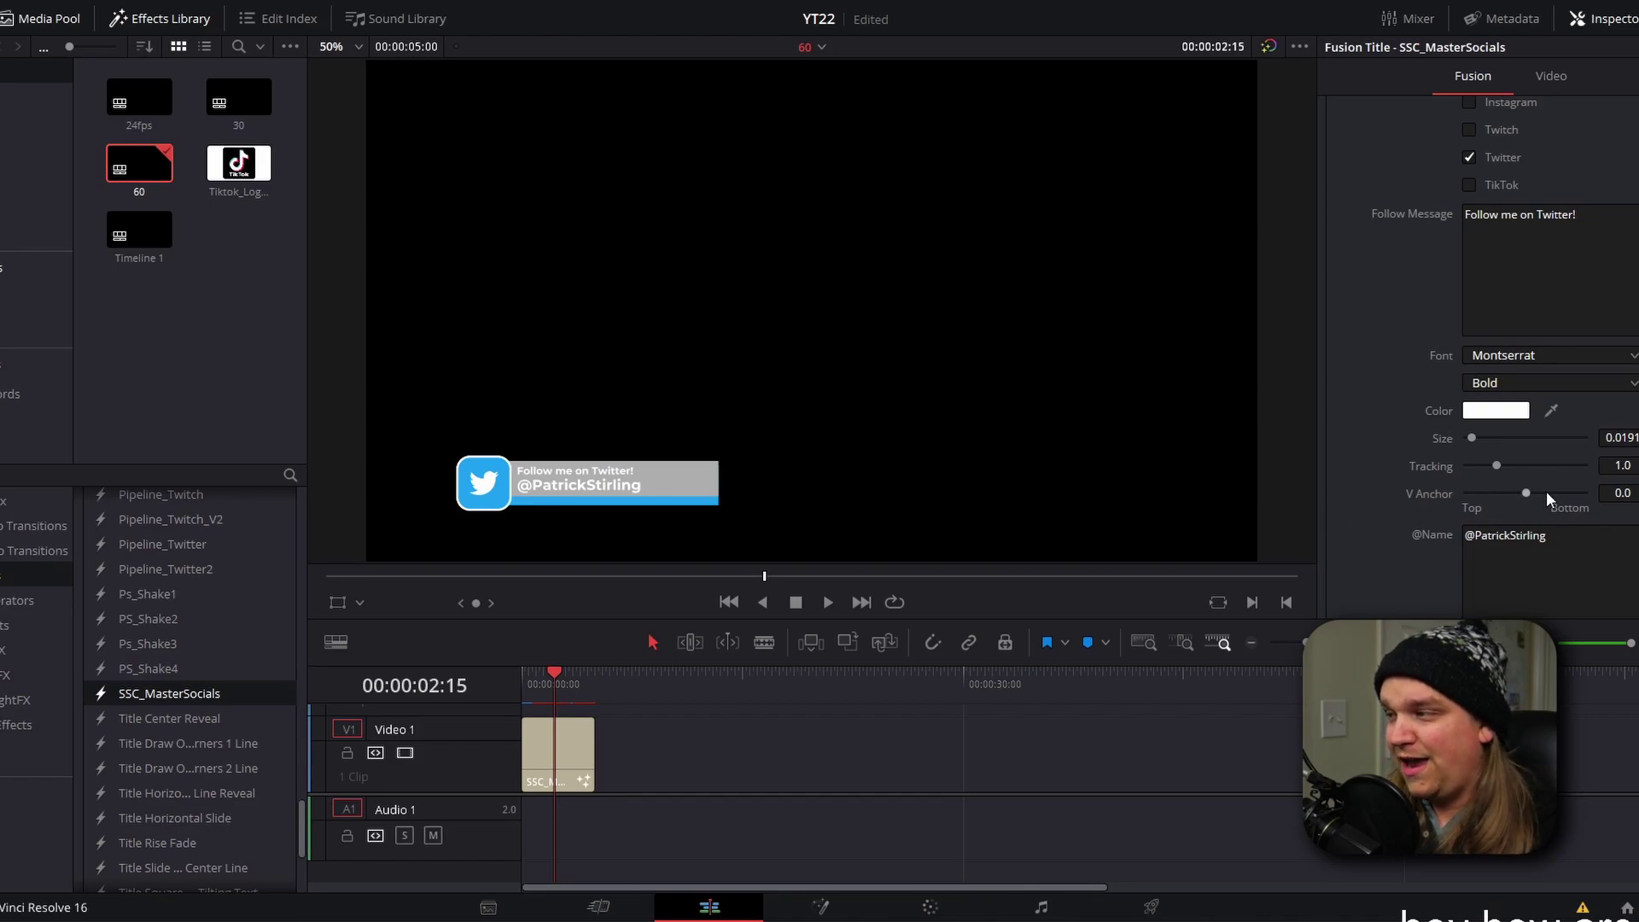
pyautogui.moveTo(1525, 495)
pyautogui.mouseDown()
pyautogui.moveTo(1473, 494)
pyautogui.moveTo(1576, 495)
pyautogui.moveTo(1555, 498)
pyautogui.mouseUp()
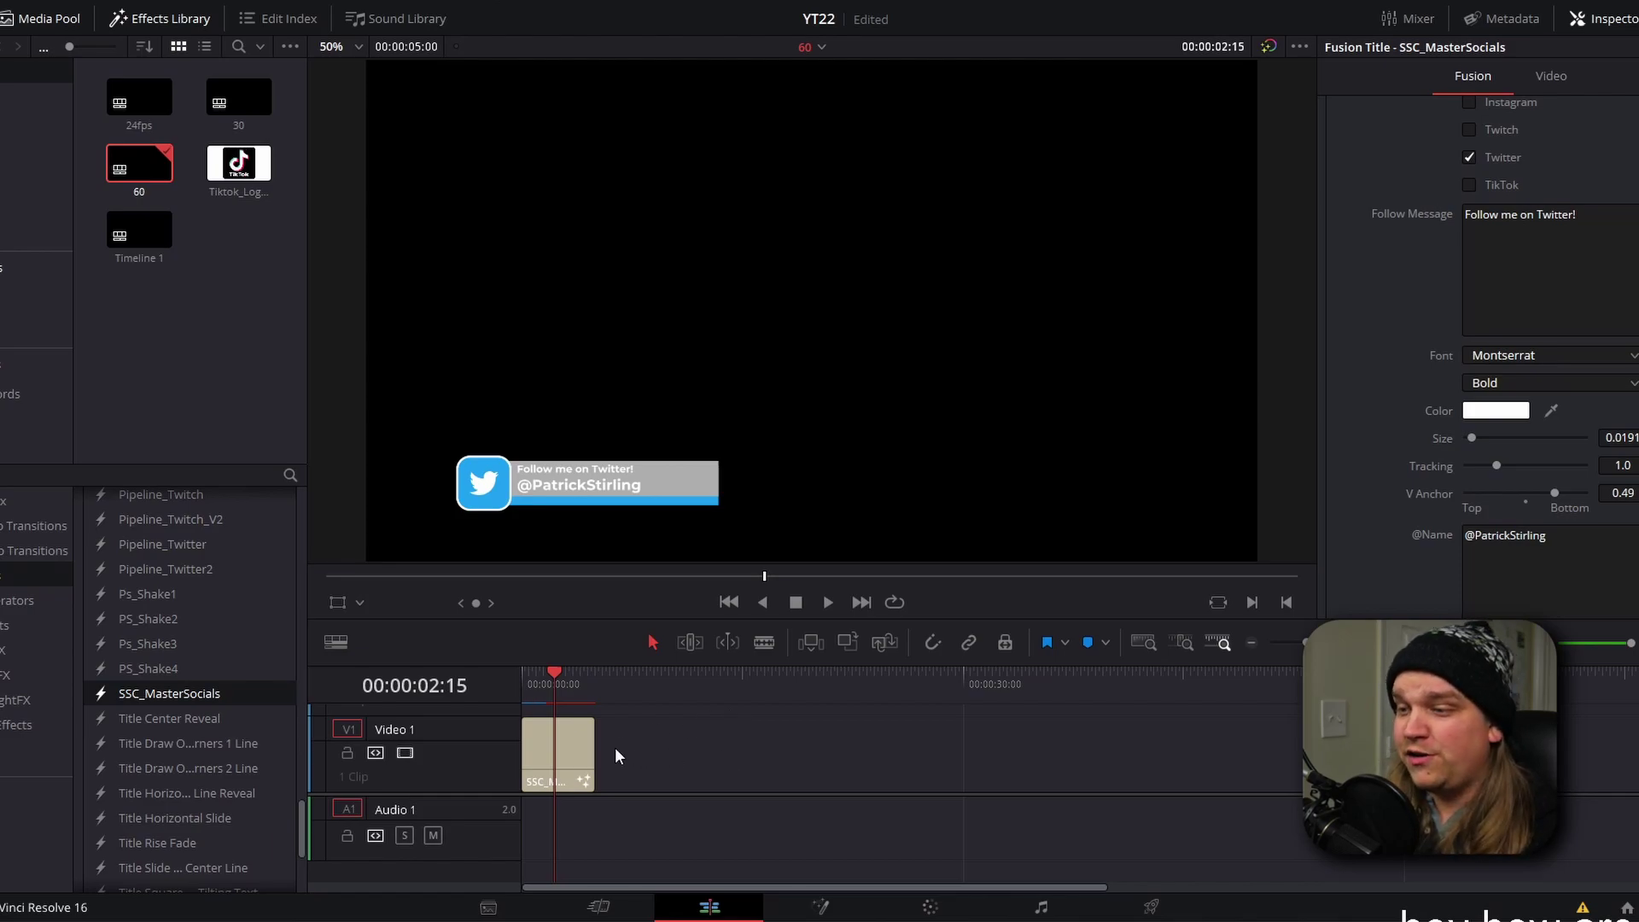
# Extend the SSC_MasterSocials clip's right edge, then trim it back to about 12 seconds.
pyautogui.moveTo(593, 748); pyautogui.dragTo(789, 736)
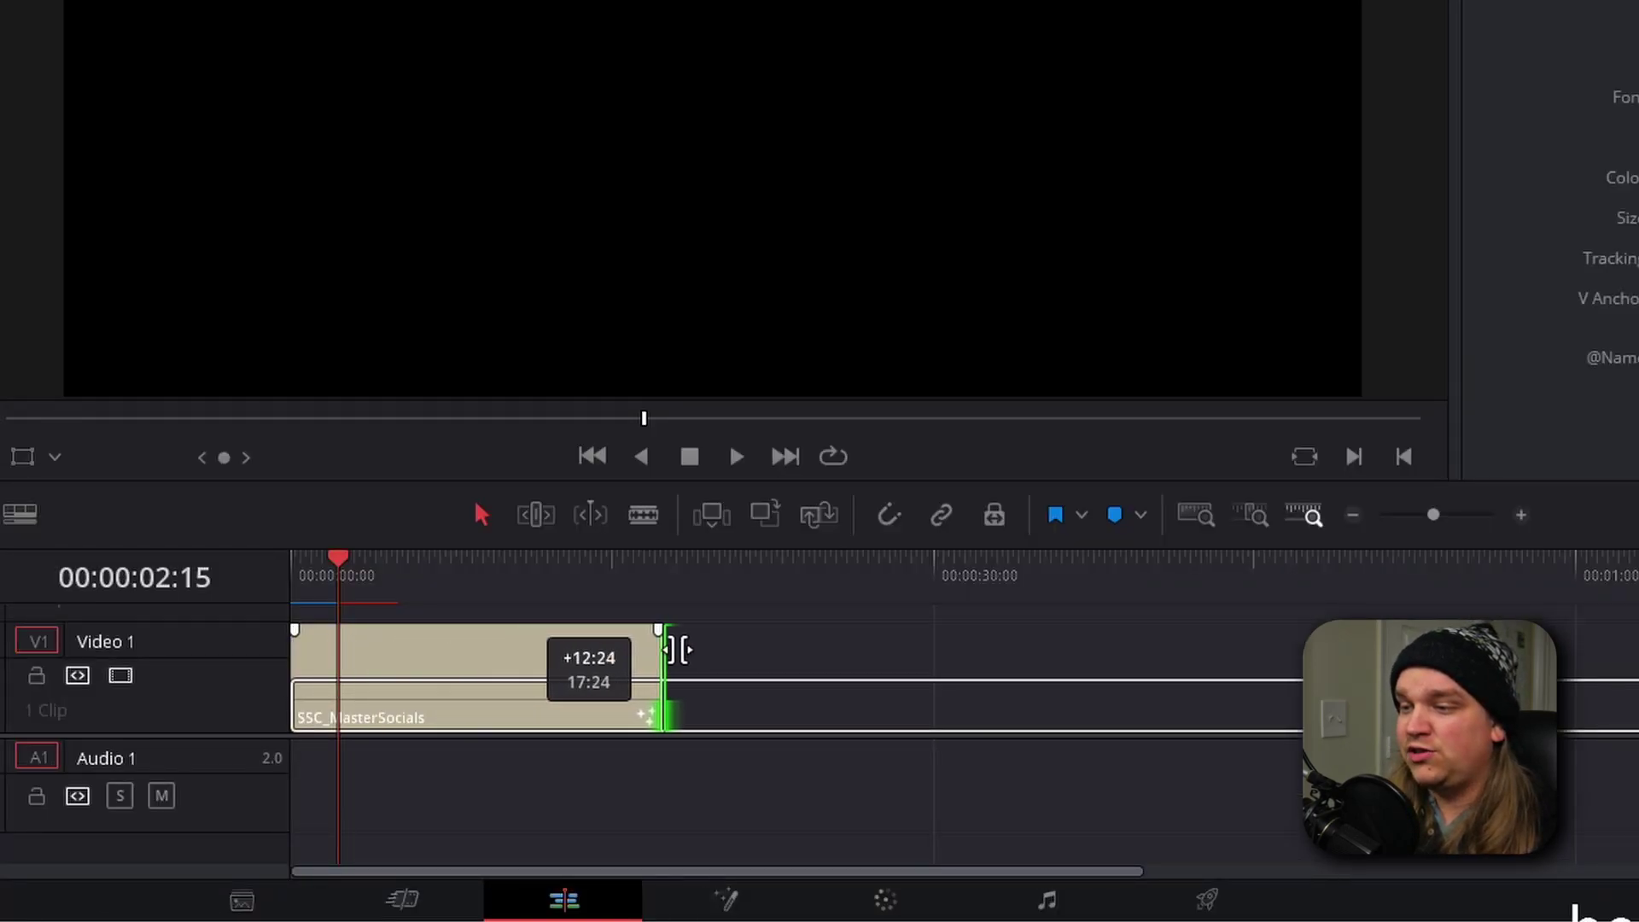
pyautogui.moveTo(675, 651); pyautogui.dragTo(797, 655)
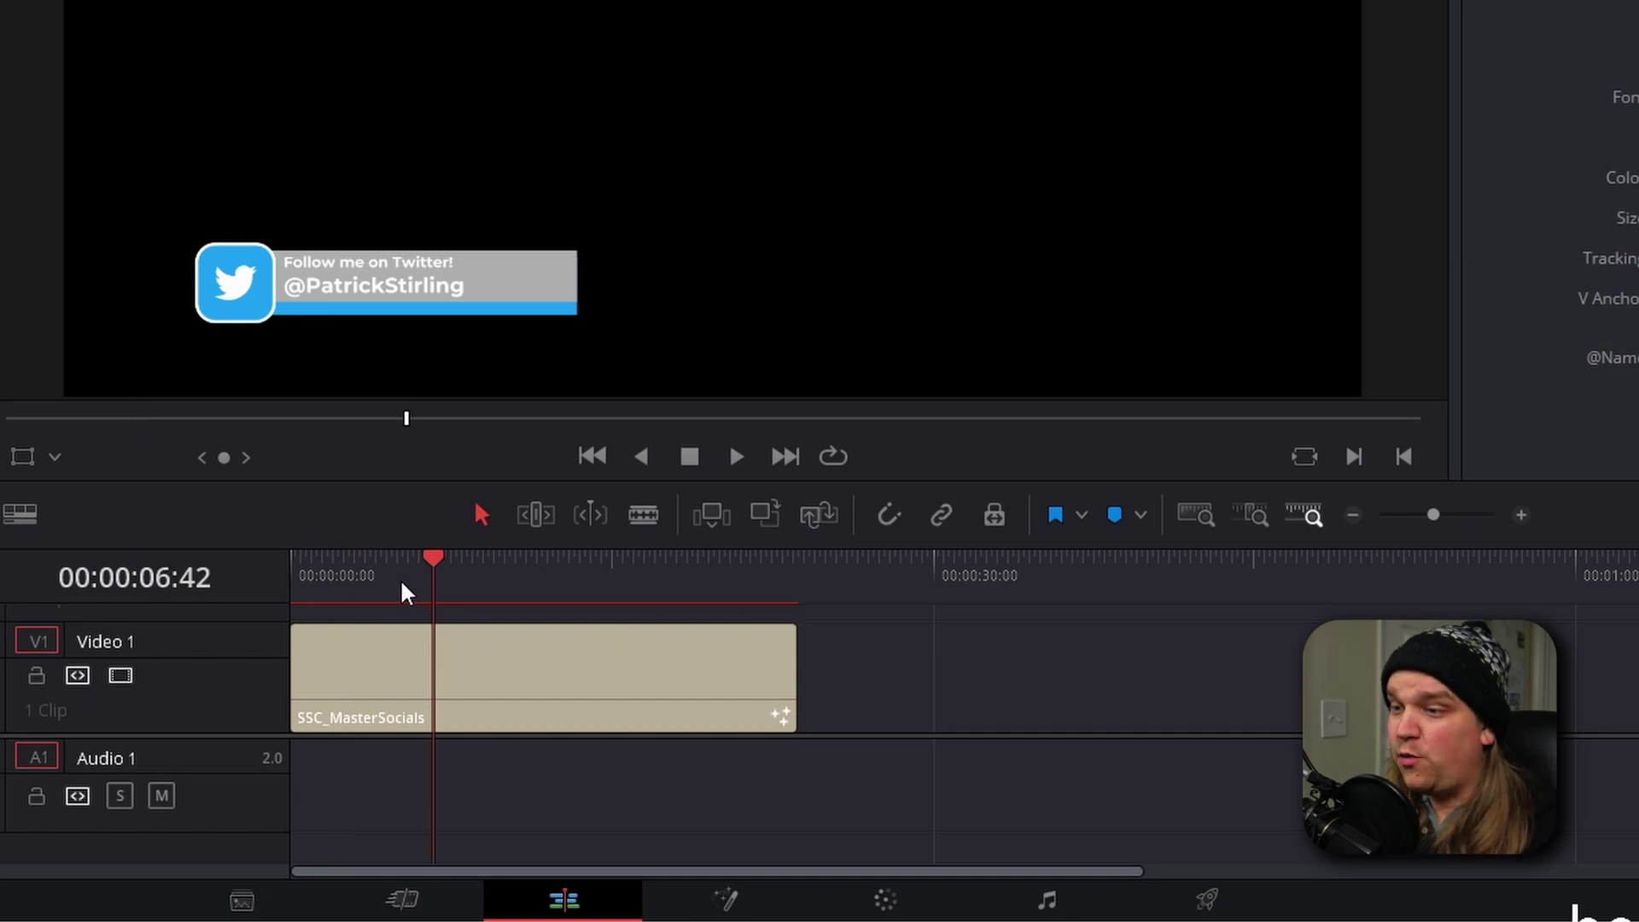
pyautogui.moveTo(401, 584); pyautogui.dragTo(804, 736)
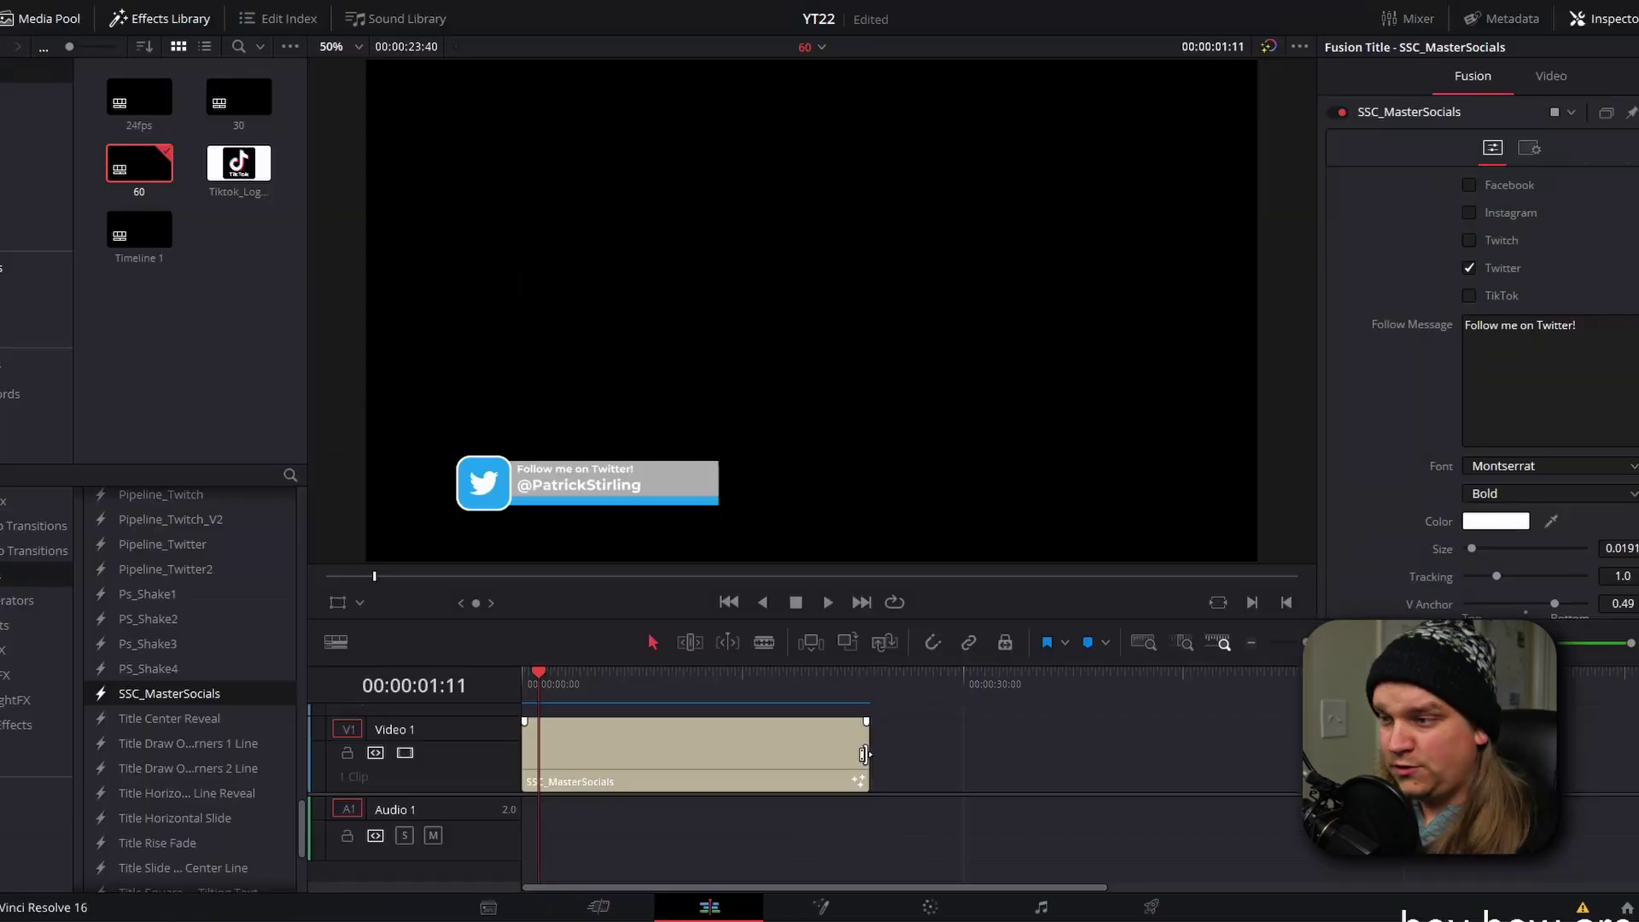
pyautogui.moveTo(864, 753); pyautogui.dragTo(1168, 754)
pyautogui.moveTo(939, 688); pyautogui.dragTo(658, 745)
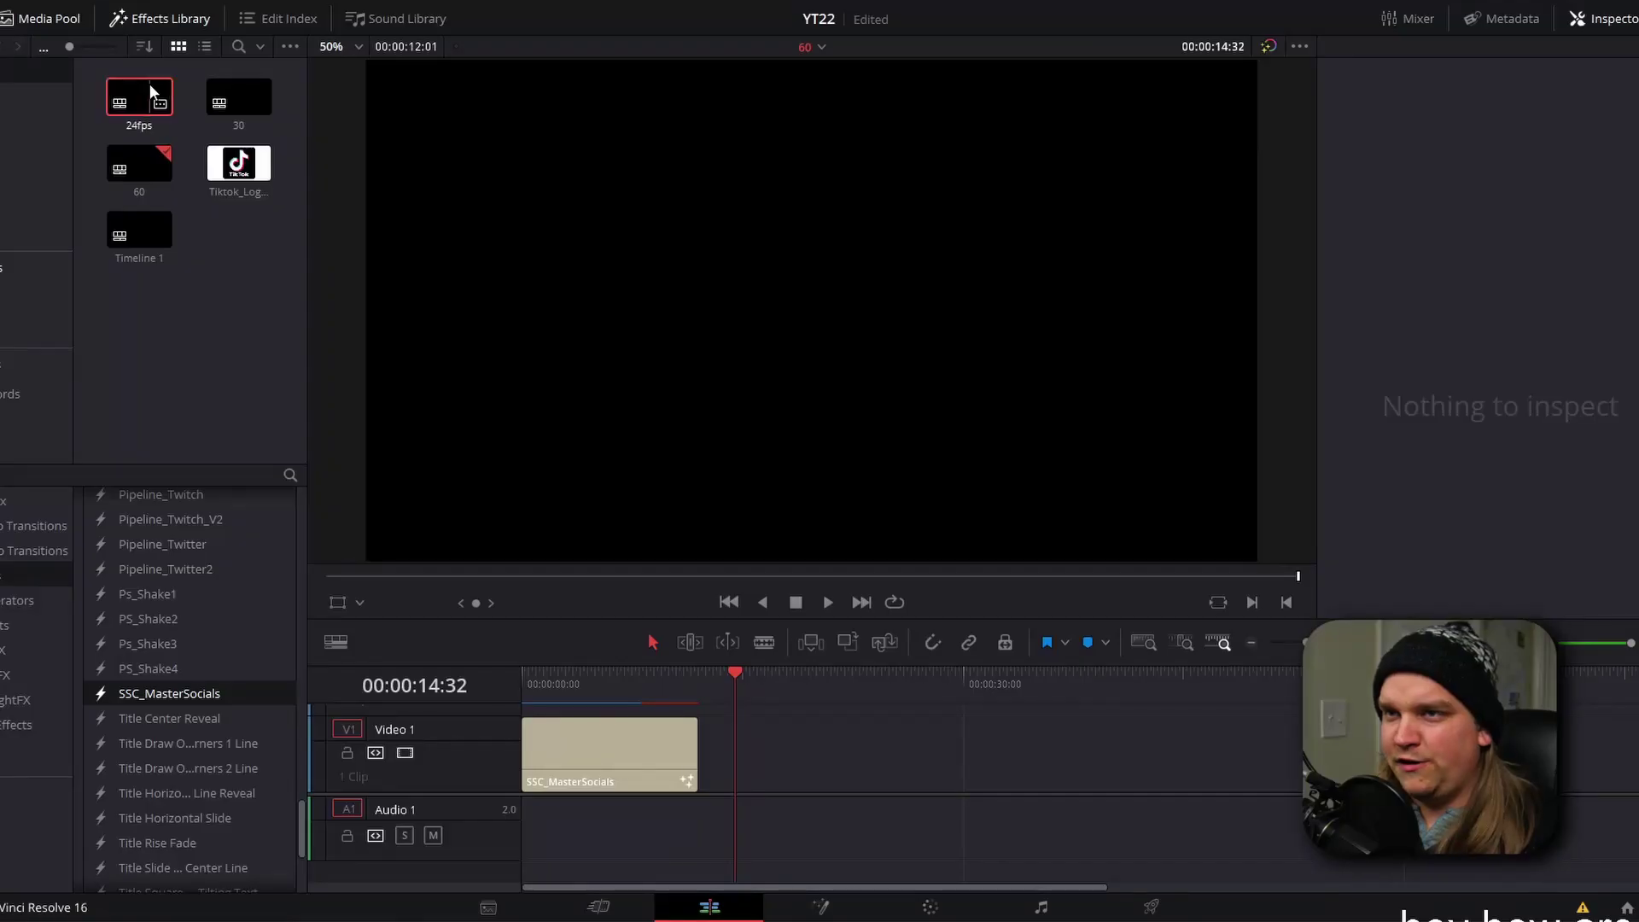
# Play the 24fps timeline from the start, checking the titles around 14 seconds in.
pyautogui.click(534, 678)
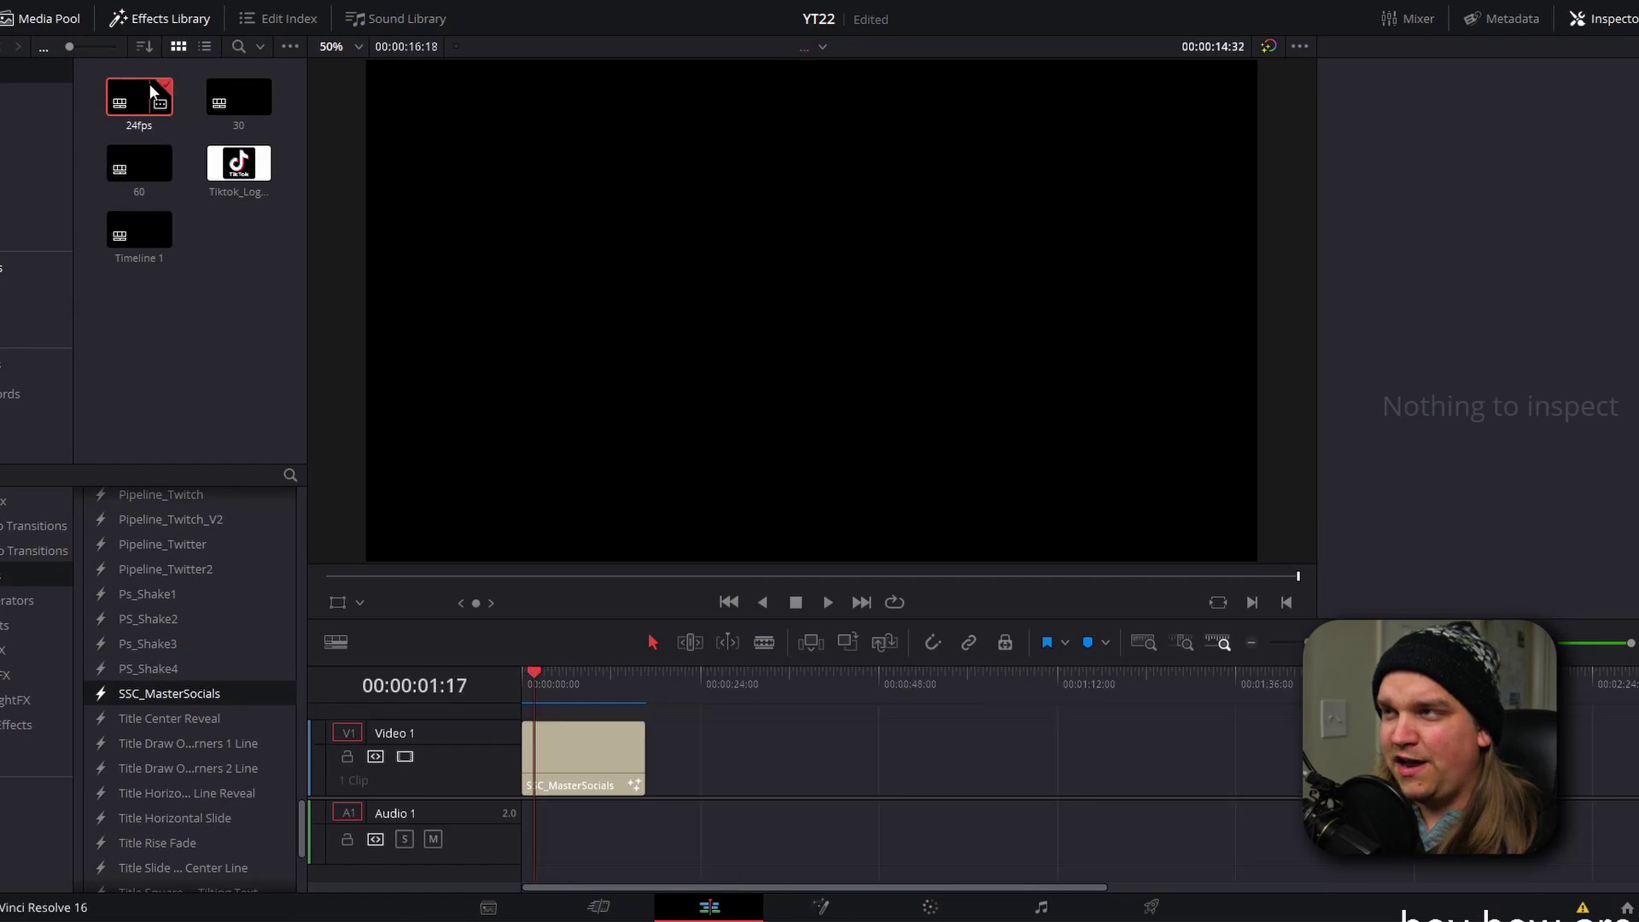
pyautogui.moveTo(545, 666); pyautogui.dragTo(488, 674)
pyautogui.press('space')
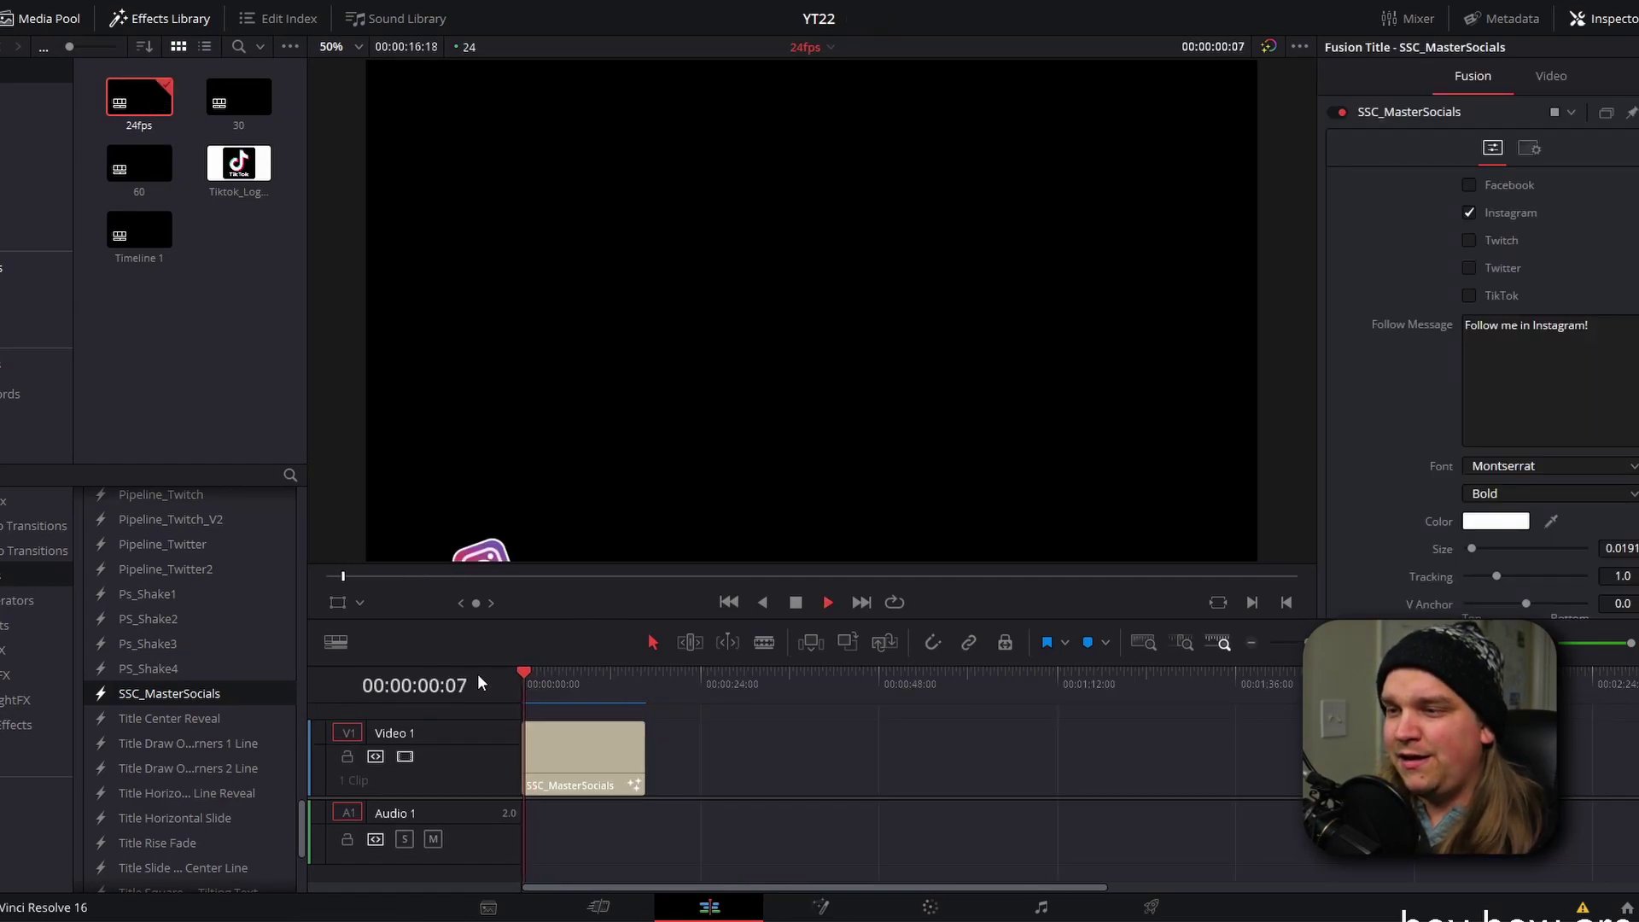
pyautogui.click(631, 688)
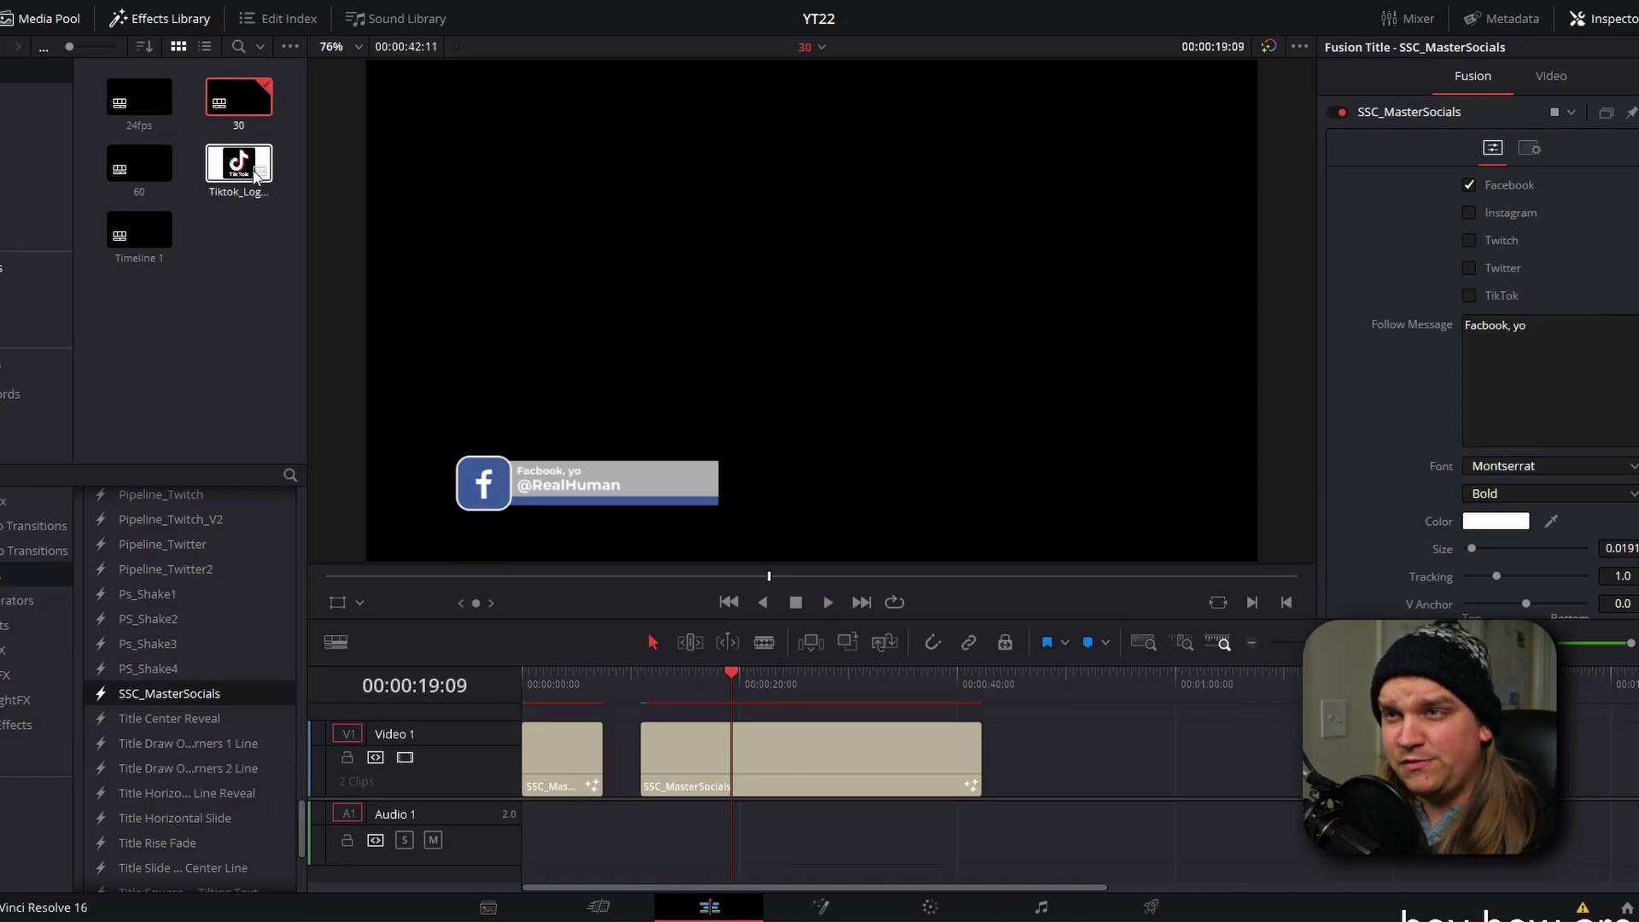
pyautogui.moveTo(550, 678); pyautogui.dragTo(518, 688)
pyautogui.press('space')
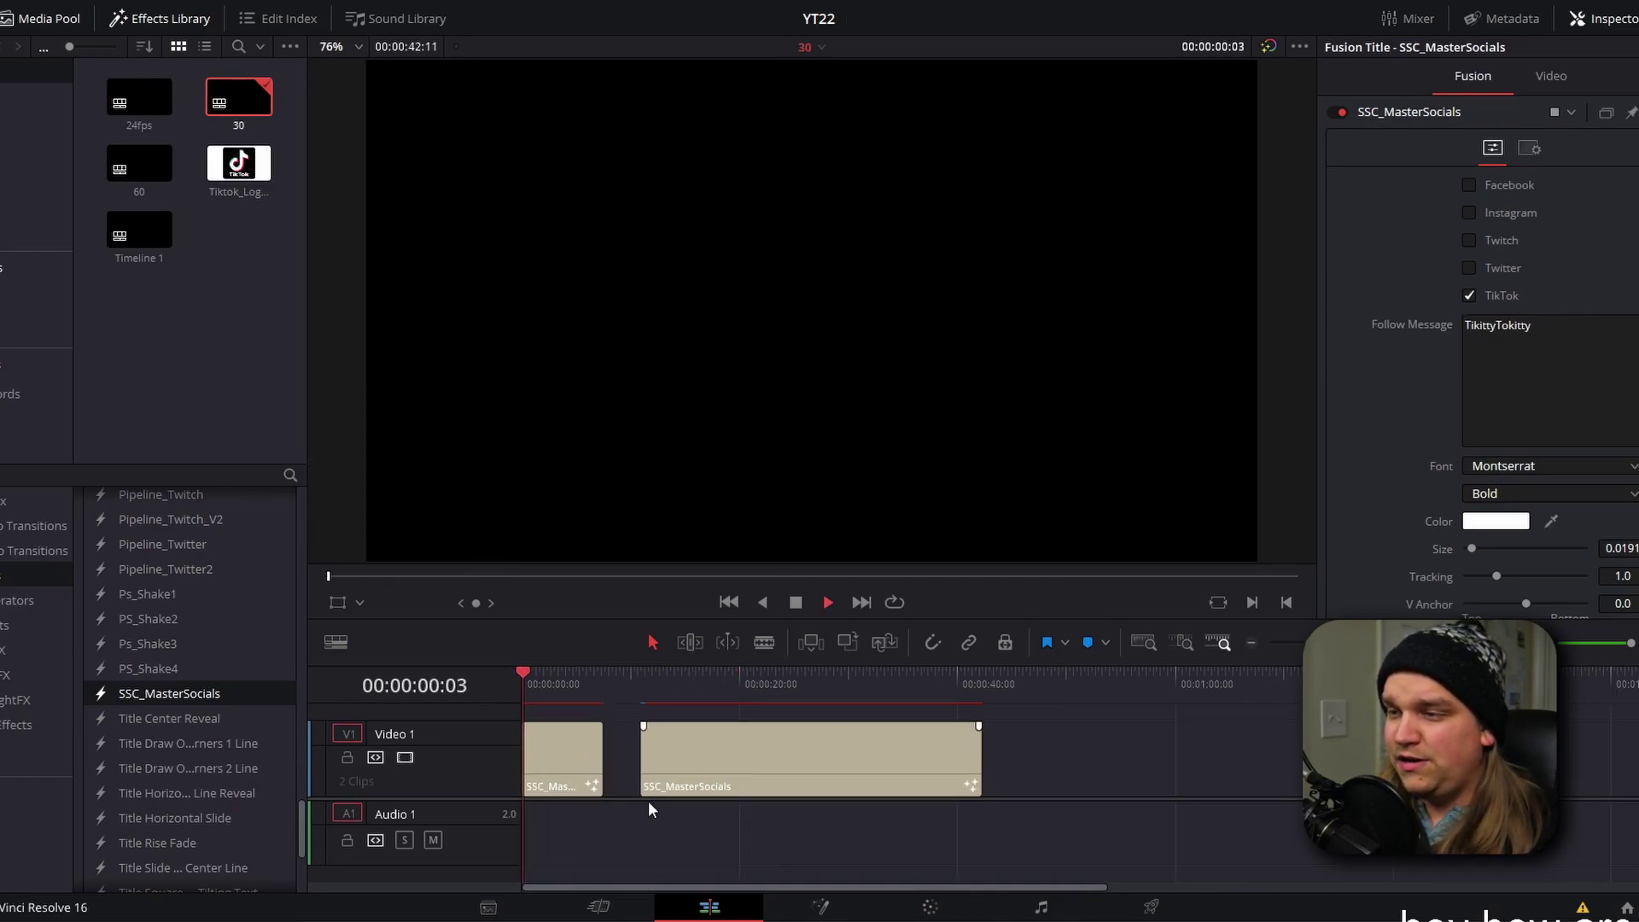
# Scrub and play the second title's TikTok animation from about five seconds in.
pyautogui.click(587, 690)
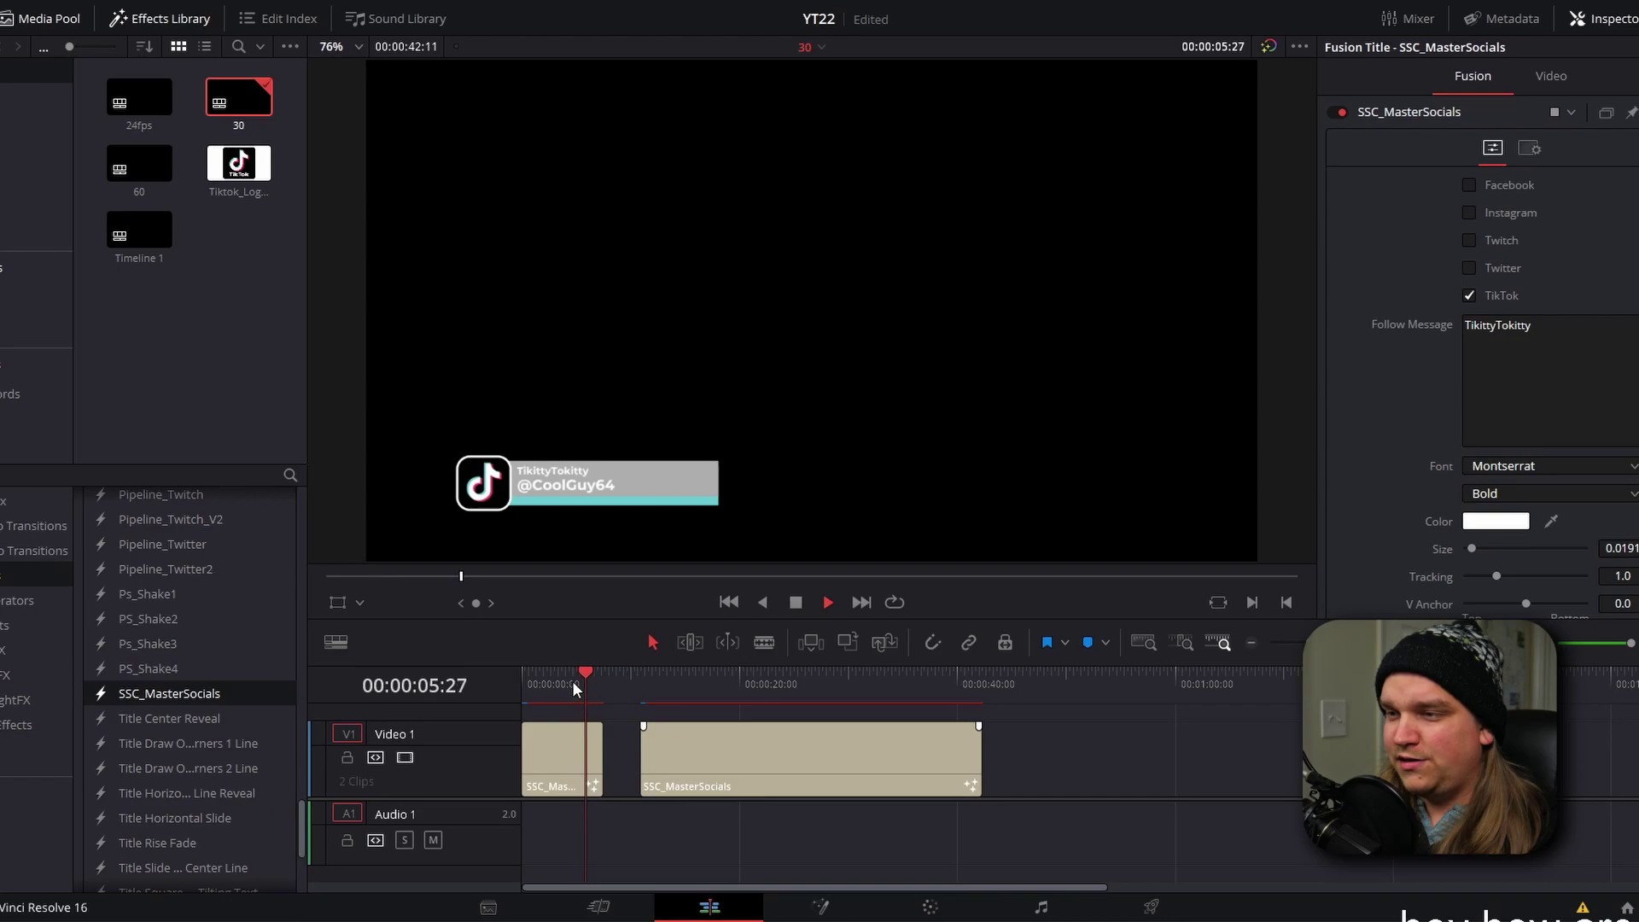
pyautogui.moveTo(572, 679); pyautogui.dragTo(635, 686)
pyautogui.press('space')
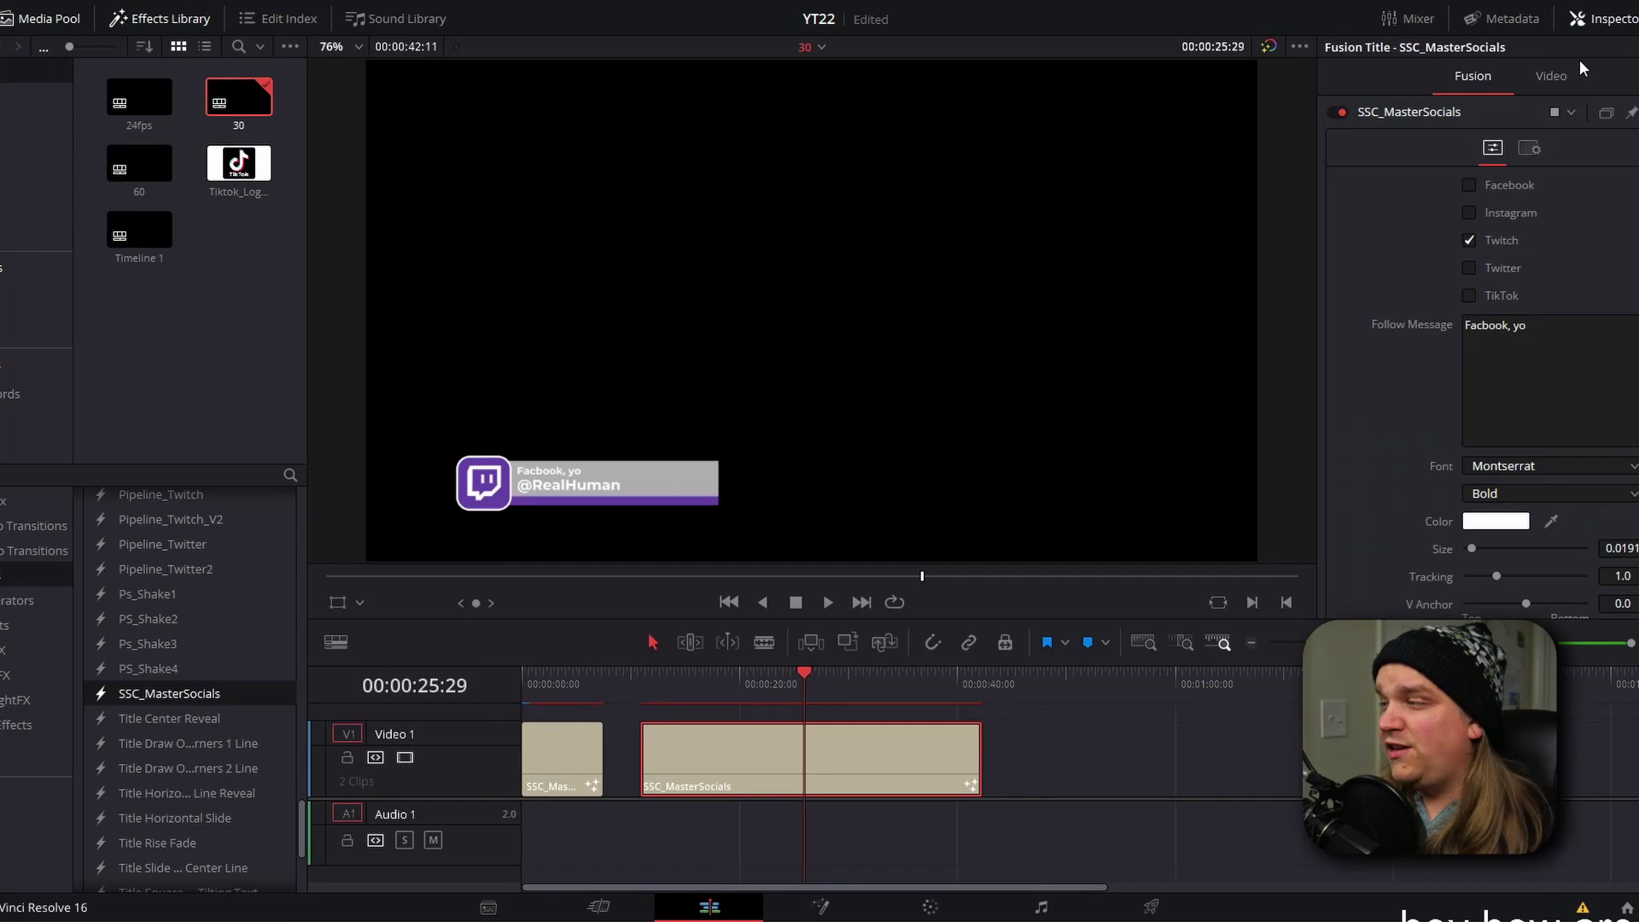
# Toggle the Twitch, Facebook, Instagram and TikTok logo checkboxes on the second title.
pyautogui.click(1468, 242)
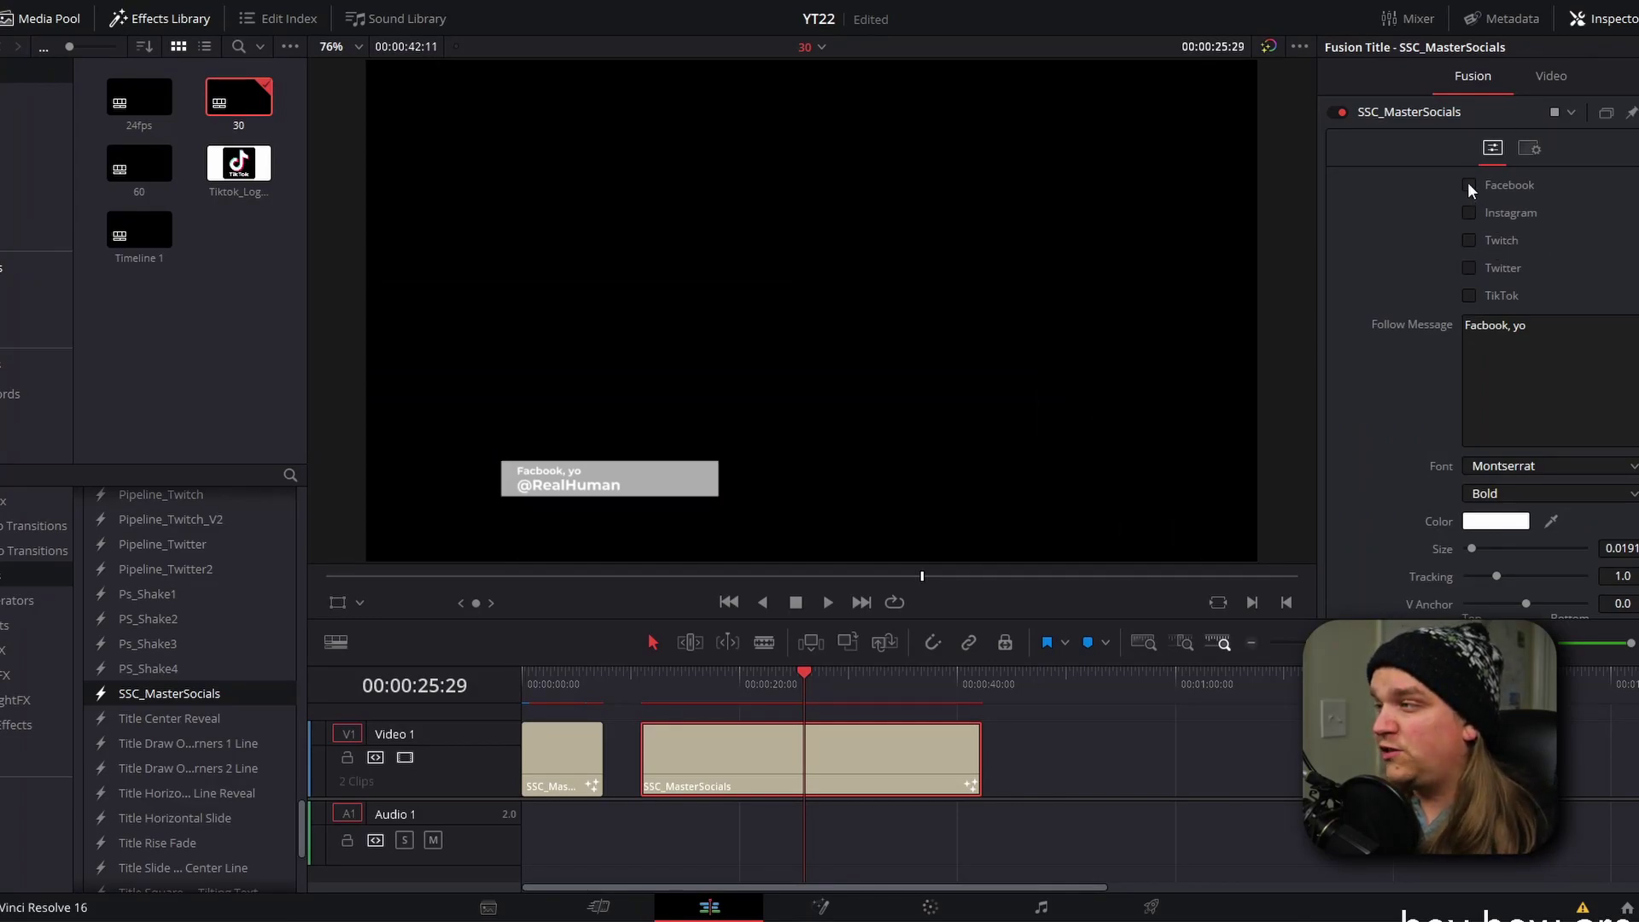
pyautogui.click(1469, 186)
pyautogui.click(1469, 186)
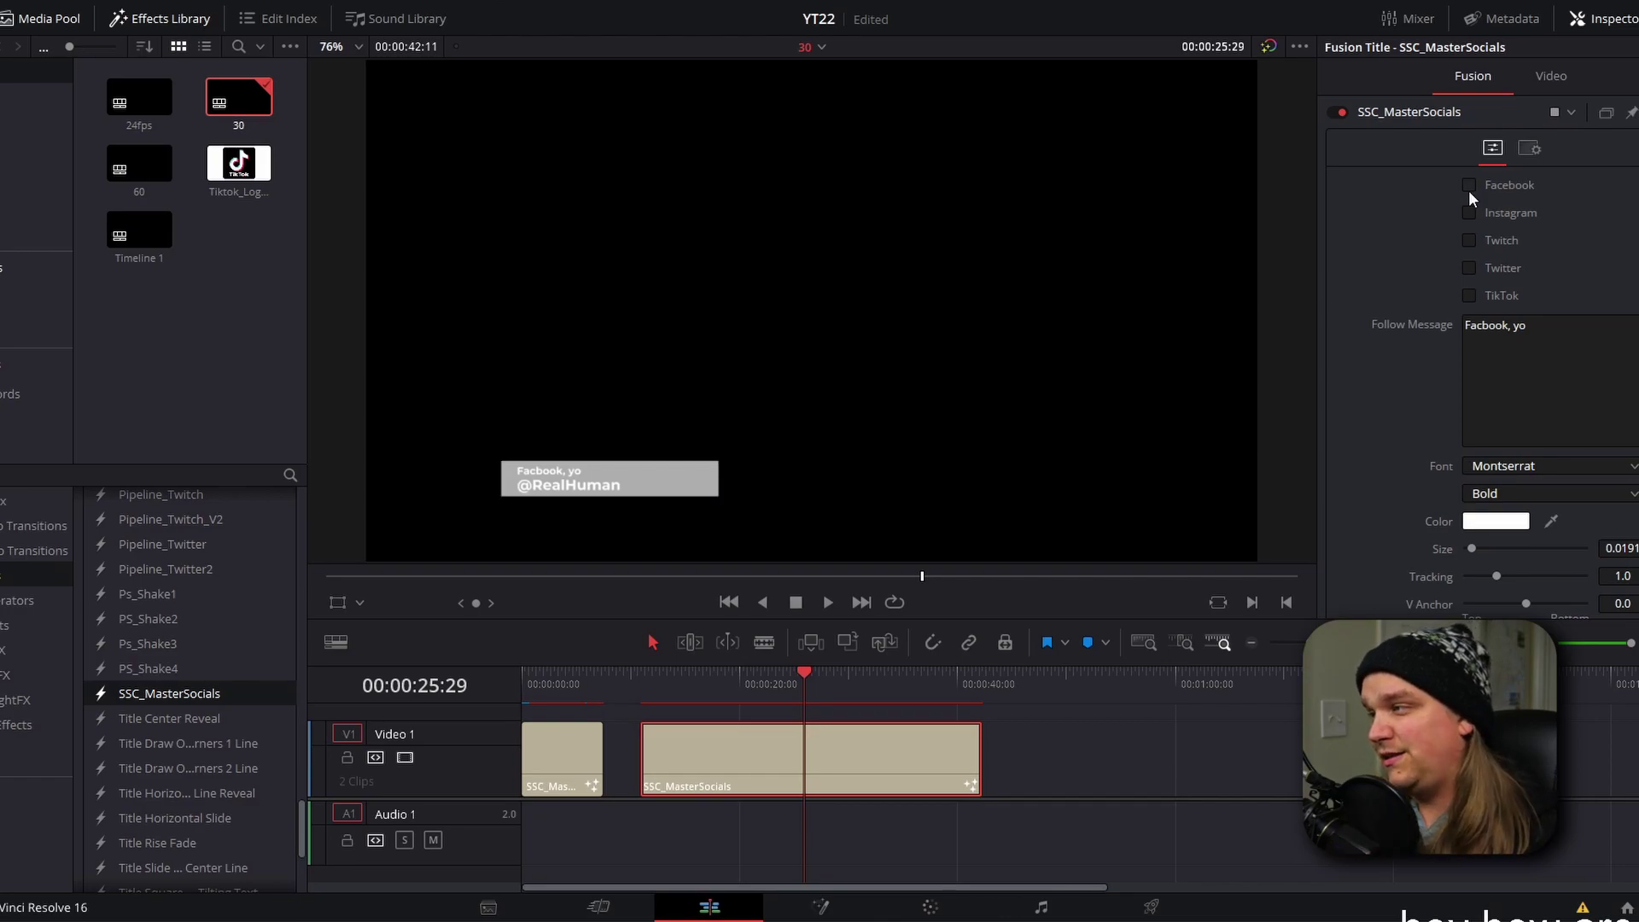
pyautogui.click(1468, 212)
pyautogui.click(1470, 240)
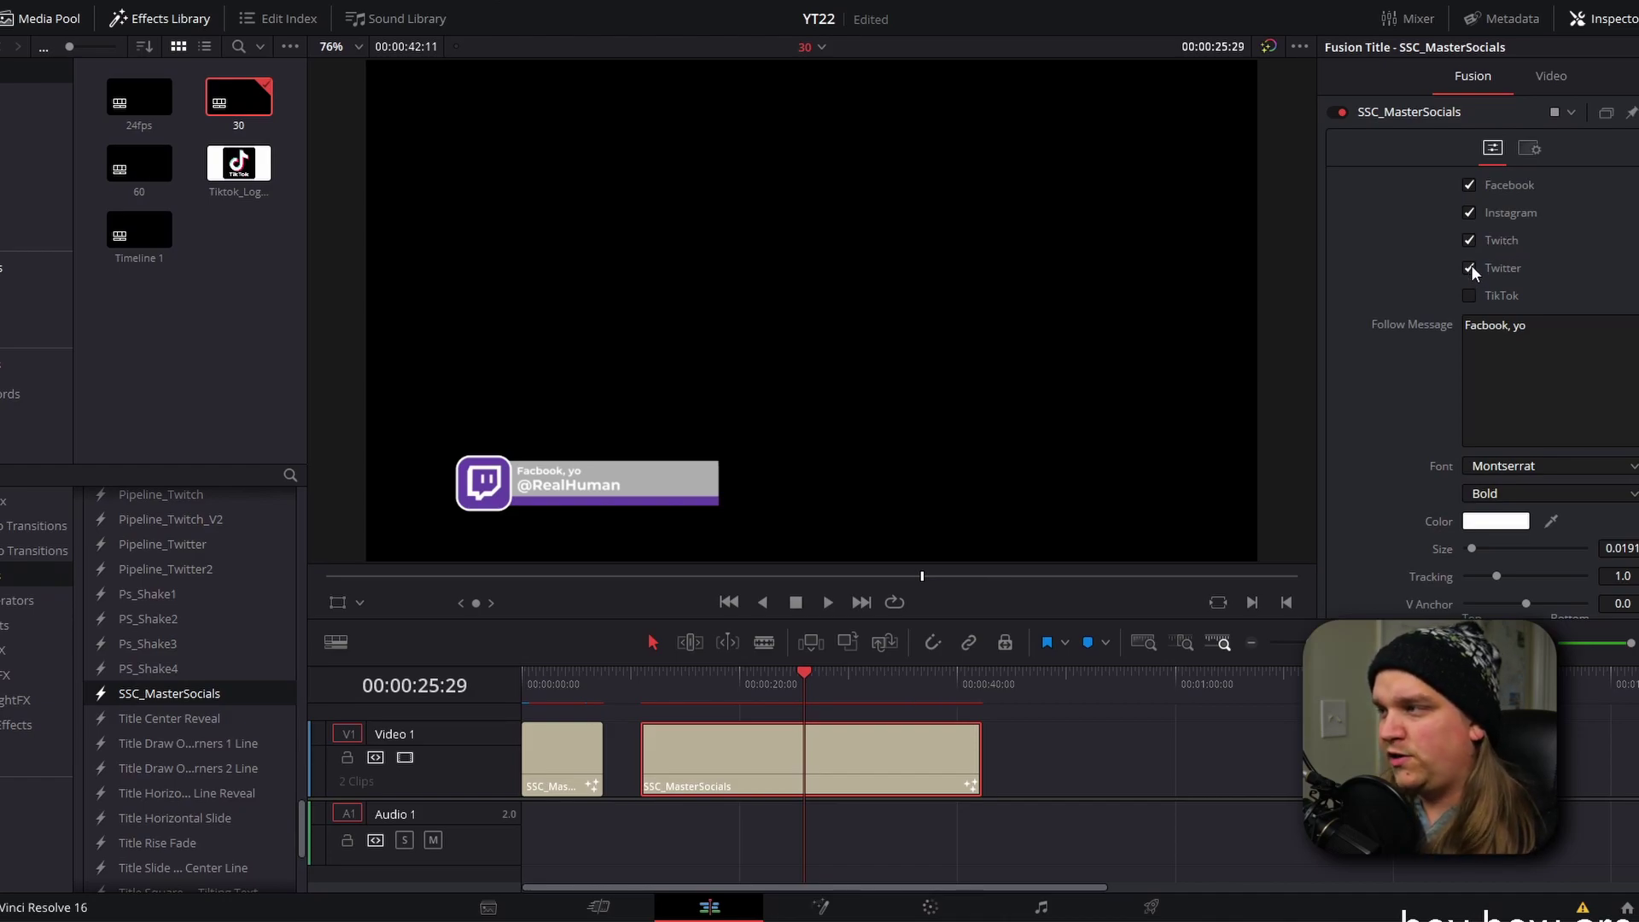
pyautogui.click(1469, 296)
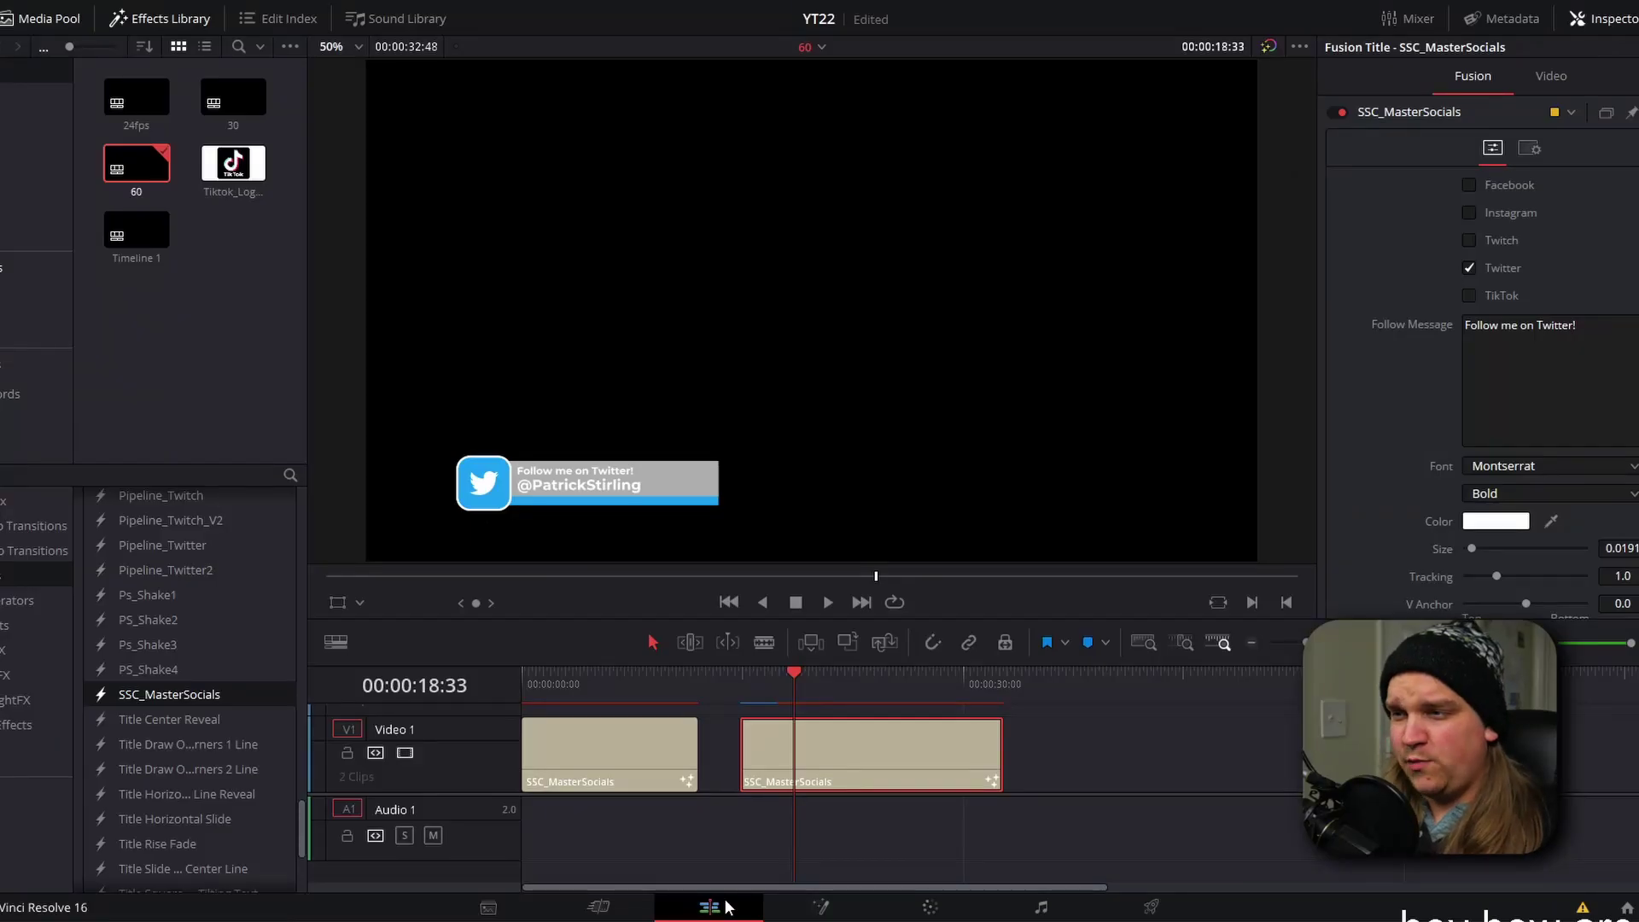
# Open the Twitter title in the Fusion page and rearrange the MediaOut1 and SSC_MasterSocials nodes.
pyautogui.rightClick(881, 758)
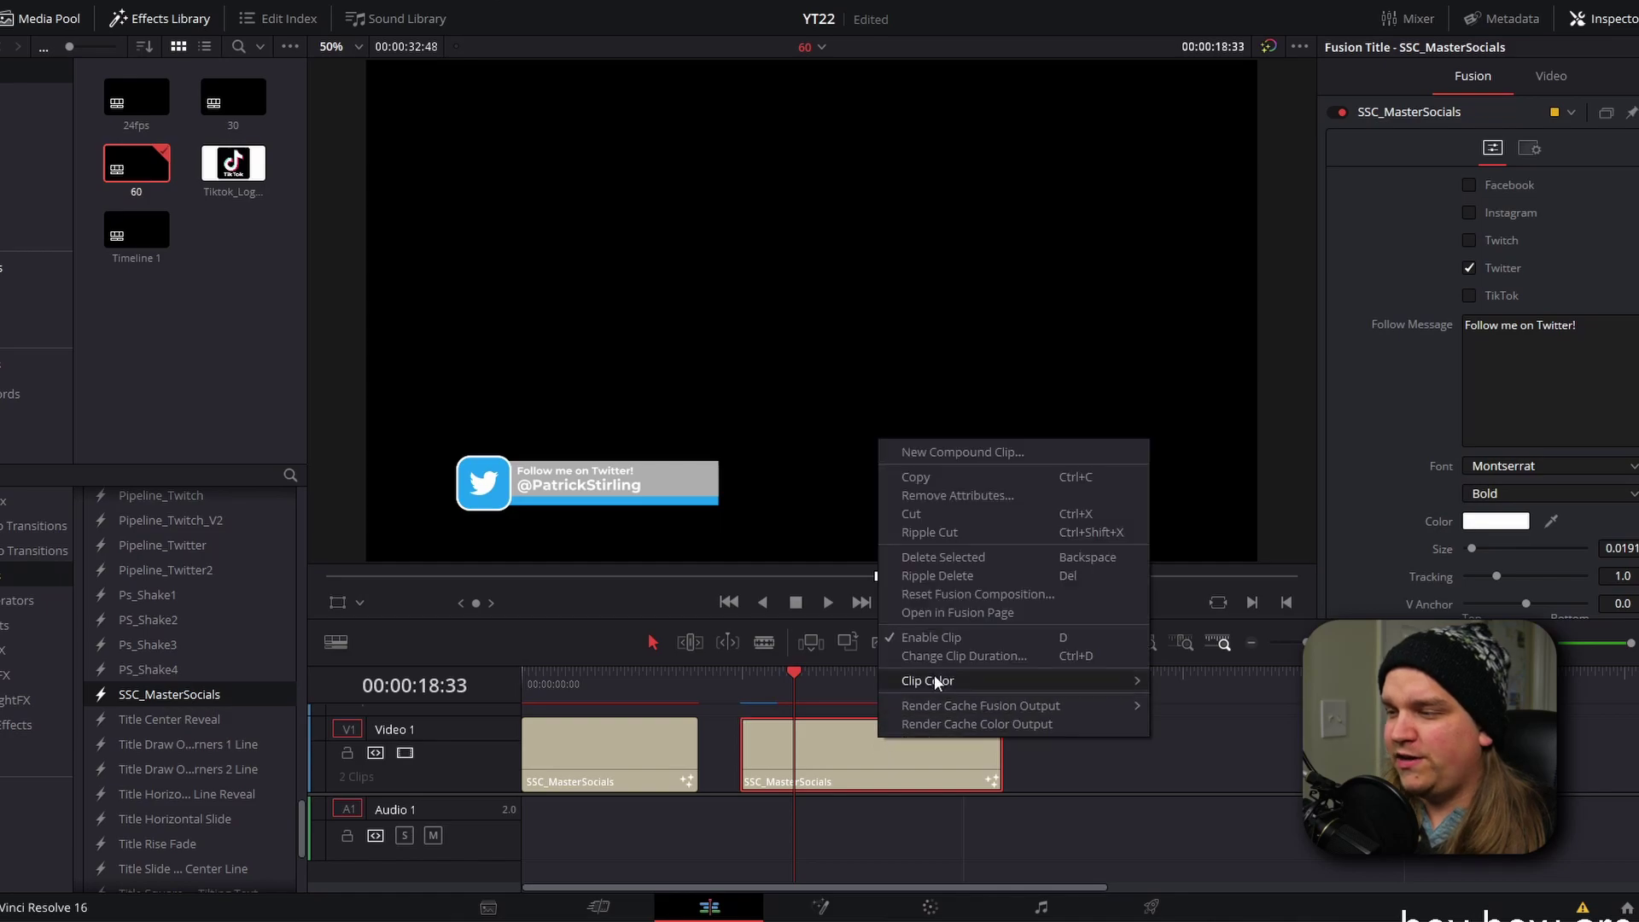
pyautogui.click(930, 609)
pyautogui.moveTo(503, 567); pyautogui.dragTo(840, 592)
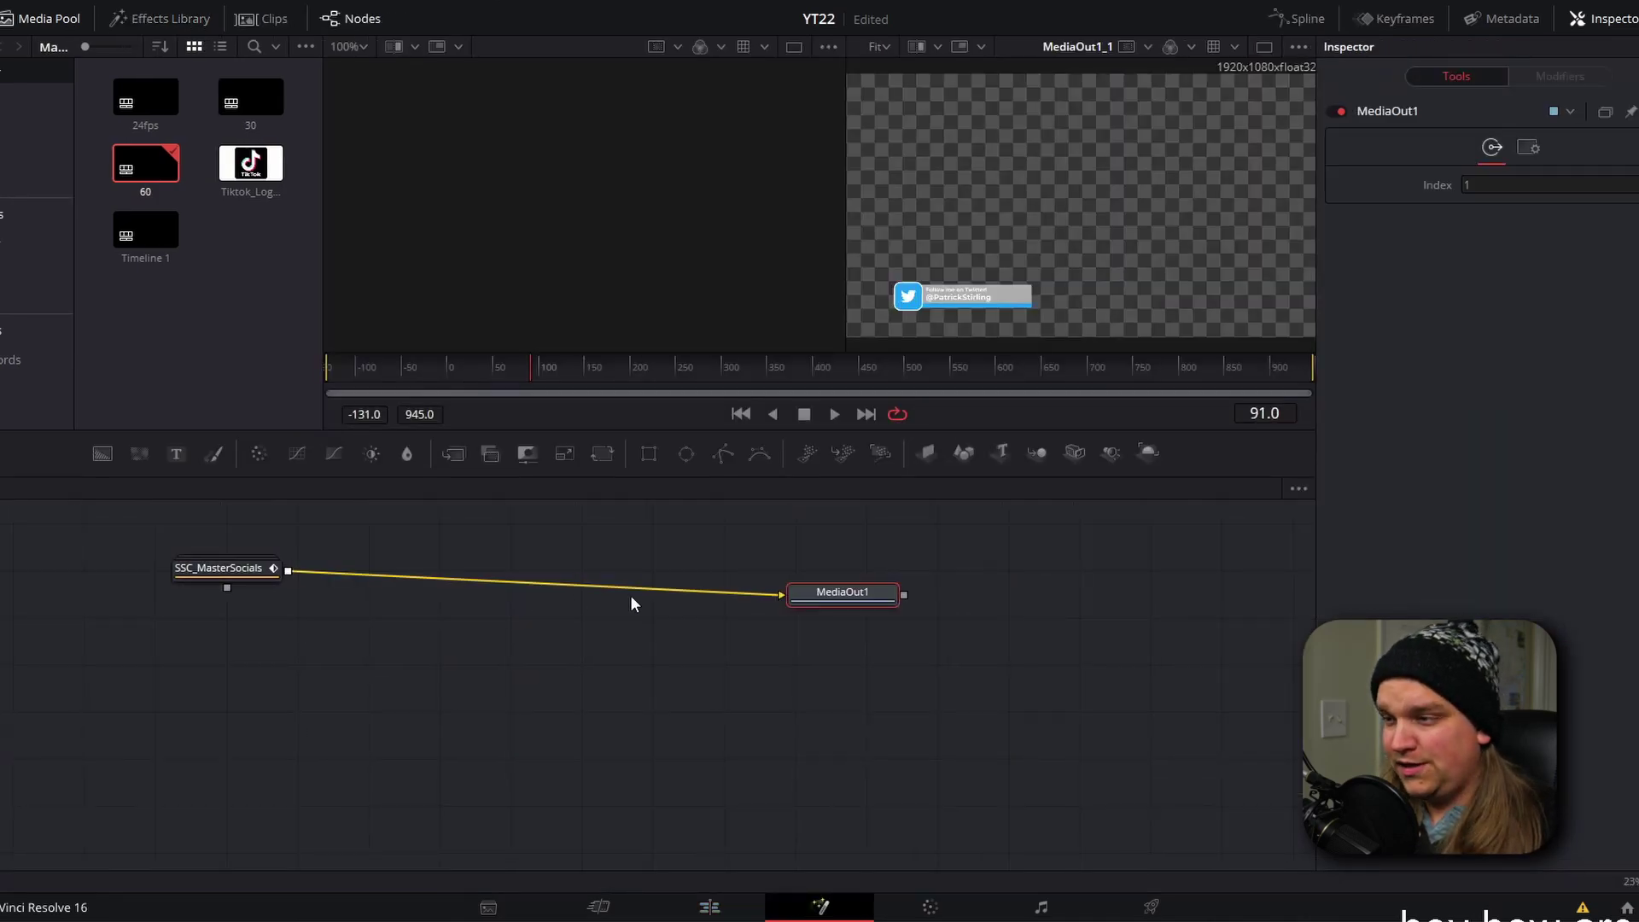
pyautogui.moveTo(226, 660); pyautogui.dragTo(428, 719)
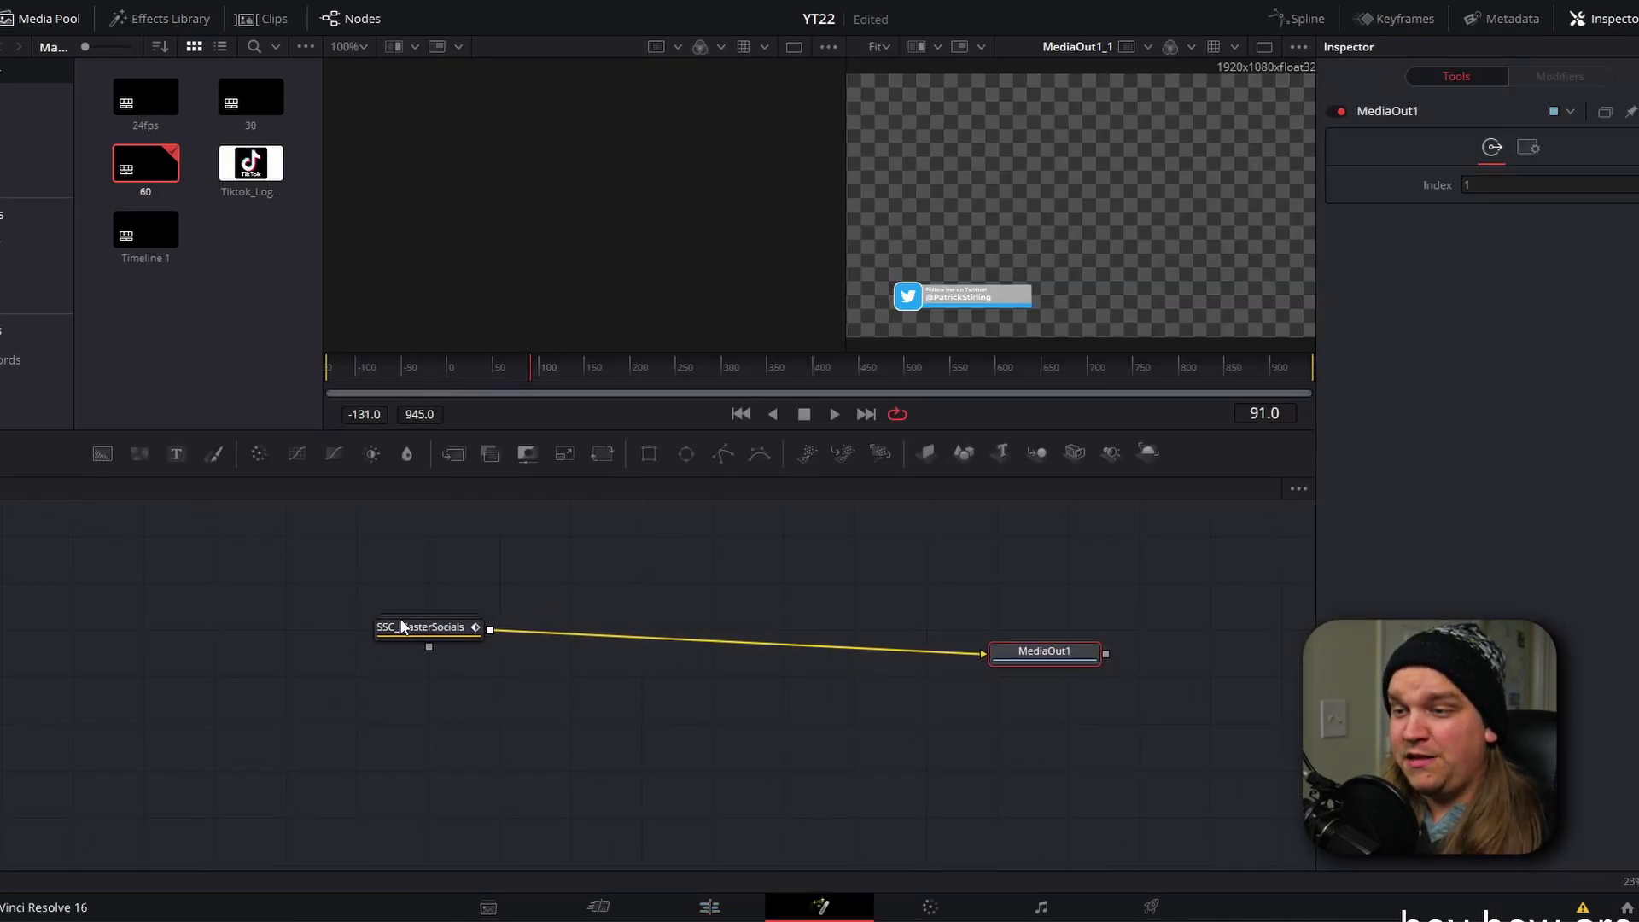
pyautogui.moveTo(402, 628); pyautogui.dragTo(210, 586)
# Expand the SSC_MasterSocials group node to reveal its internal node tree.
pyautogui.doubleClick(208, 586)
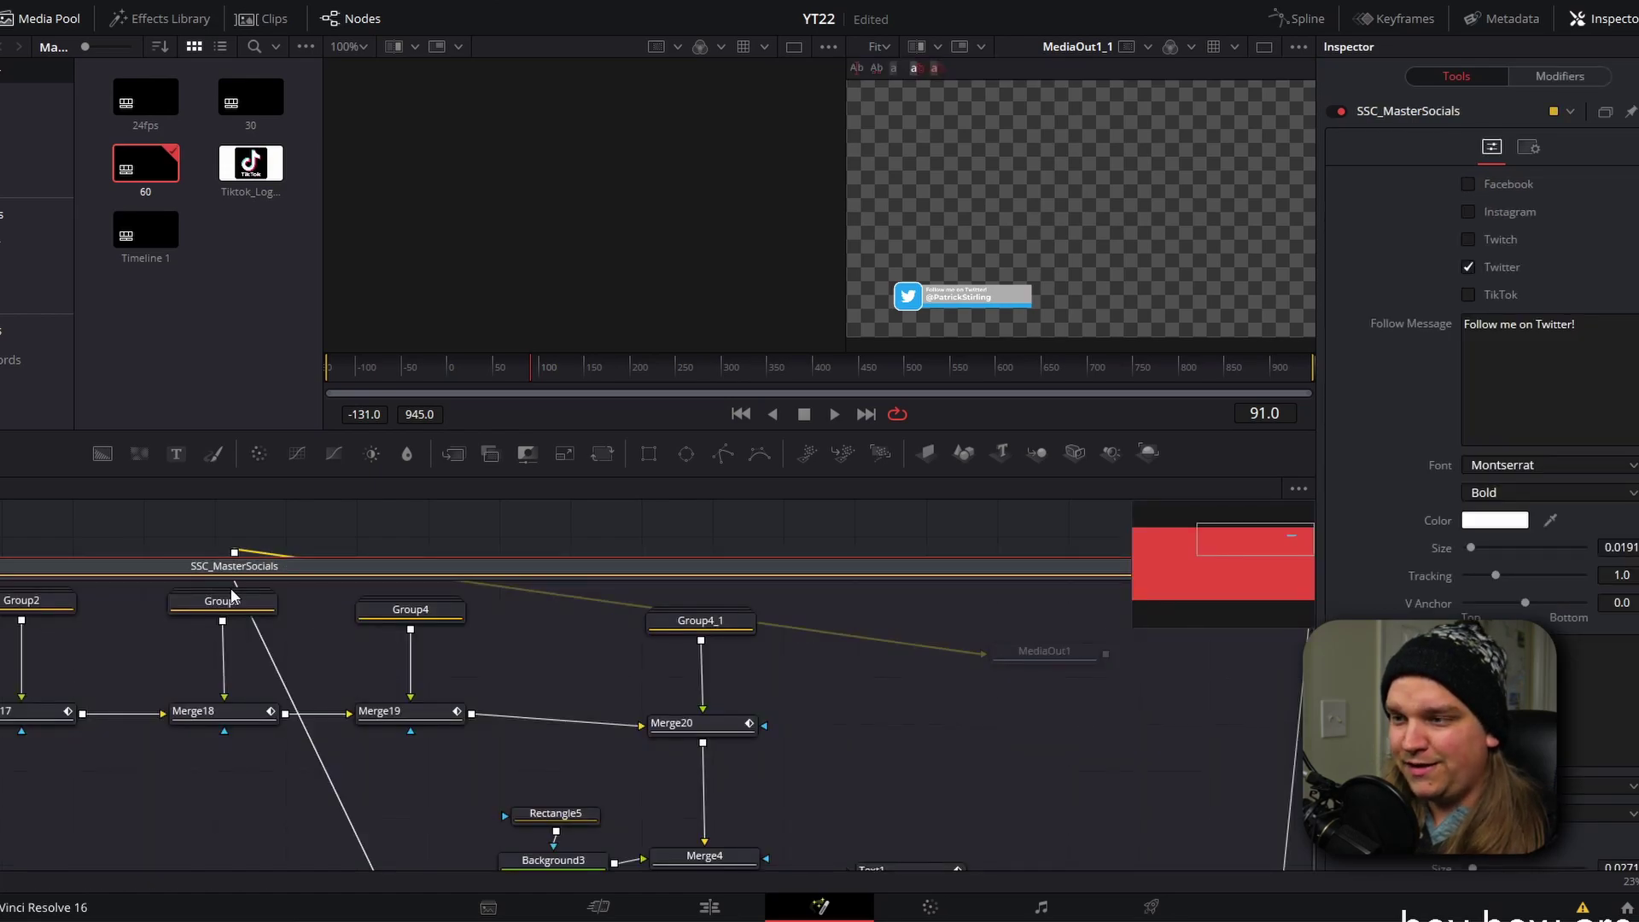
pyautogui.scroll(-5, 892, 700)
pyautogui.scroll(3, 923, 730)
pyautogui.scroll(-2, 845, 585)
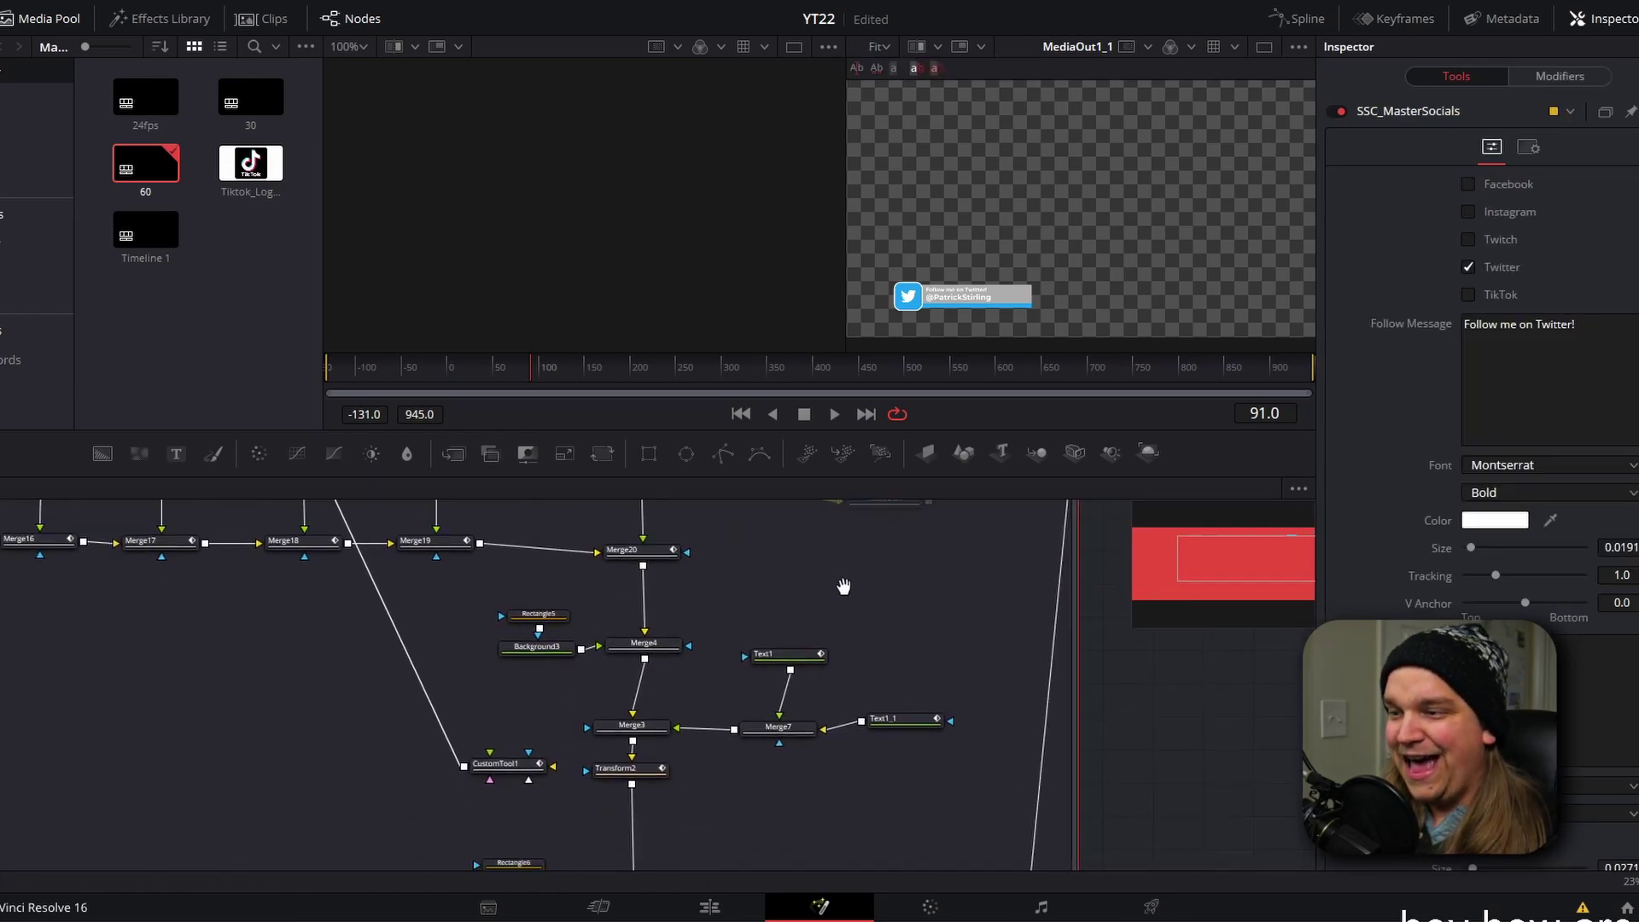
pyautogui.scroll(1, 863, 566)
pyautogui.scroll(-1, 538, 658)
pyautogui.scroll(1, 586, 607)
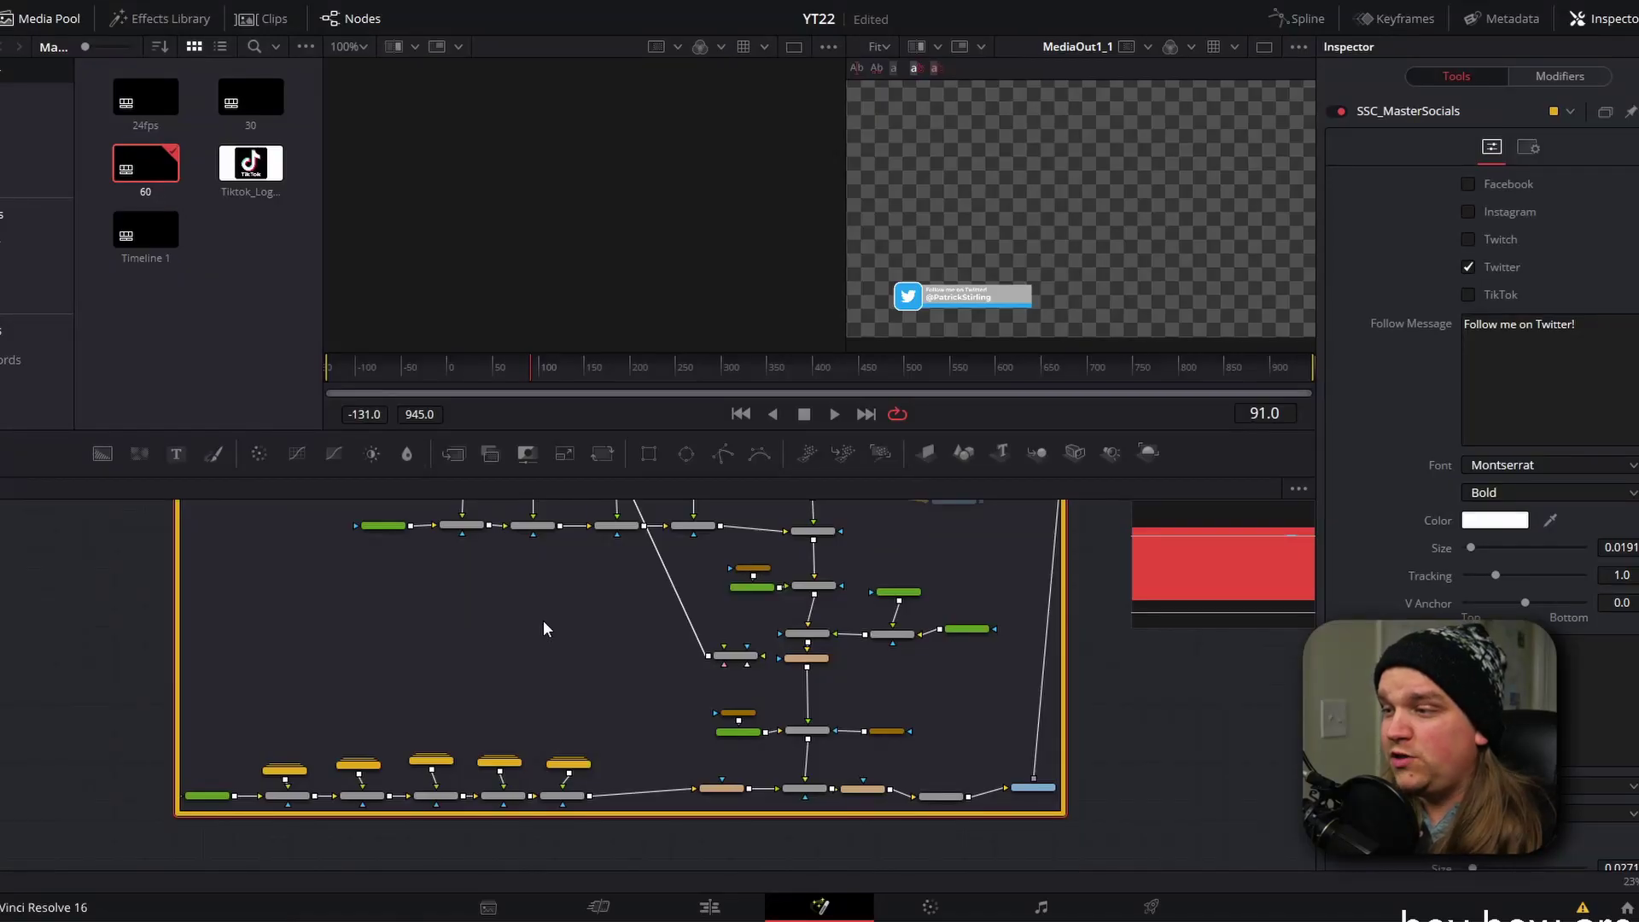
# Inspect the Text1 node's text controls inside the group.
pyautogui.moveTo(545, 626); pyautogui.dragTo(372, 684)
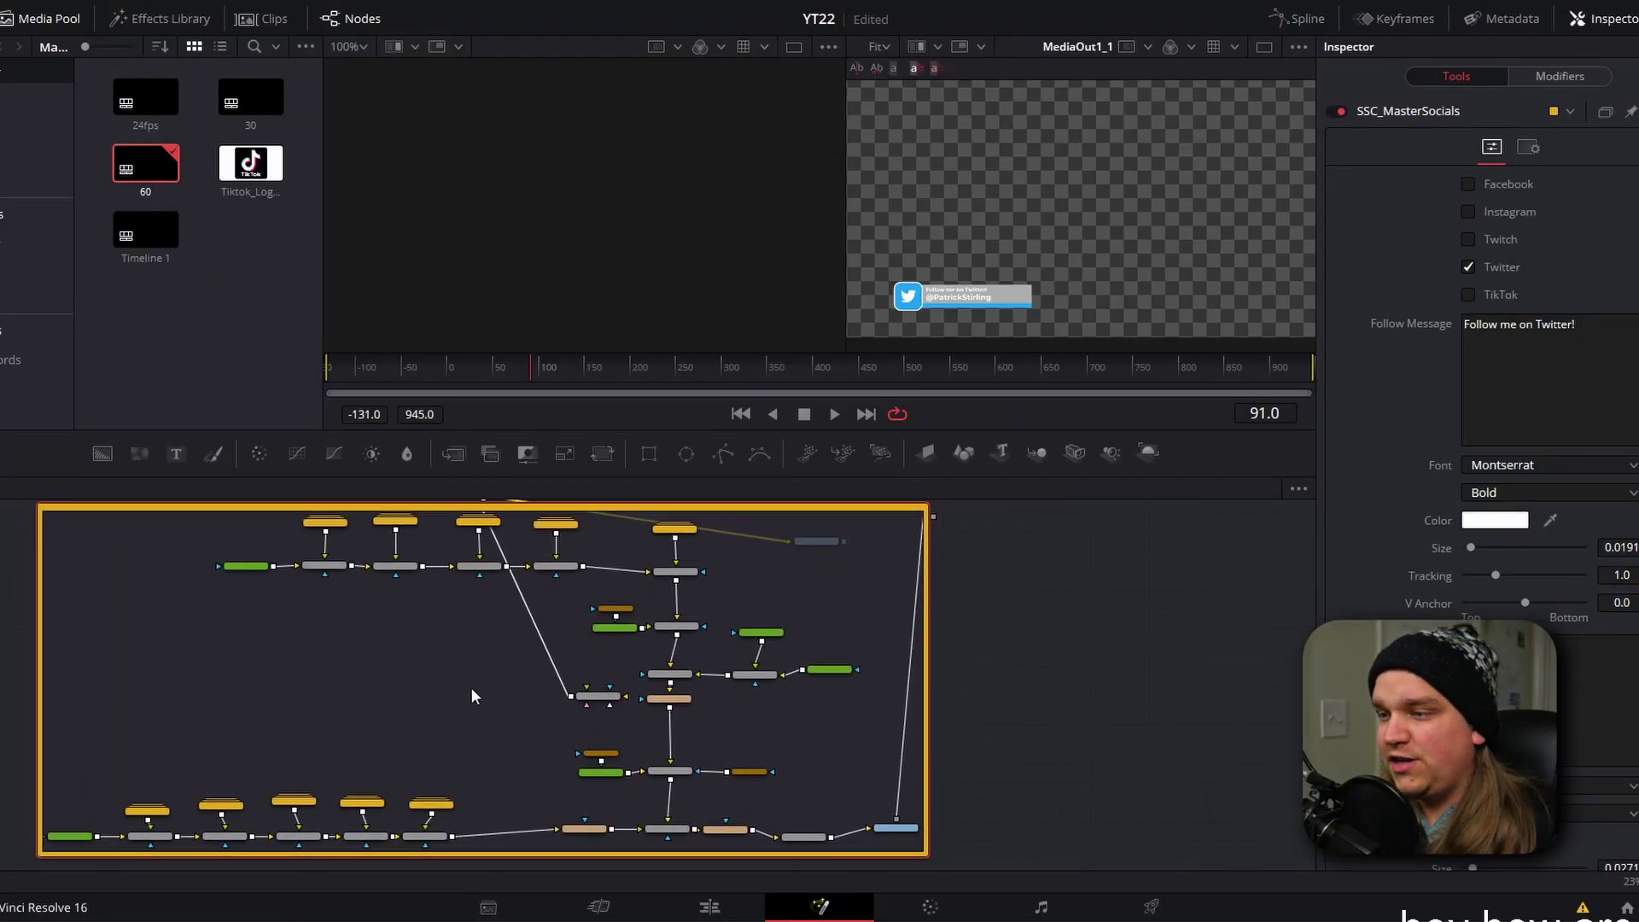
pyautogui.click(754, 634)
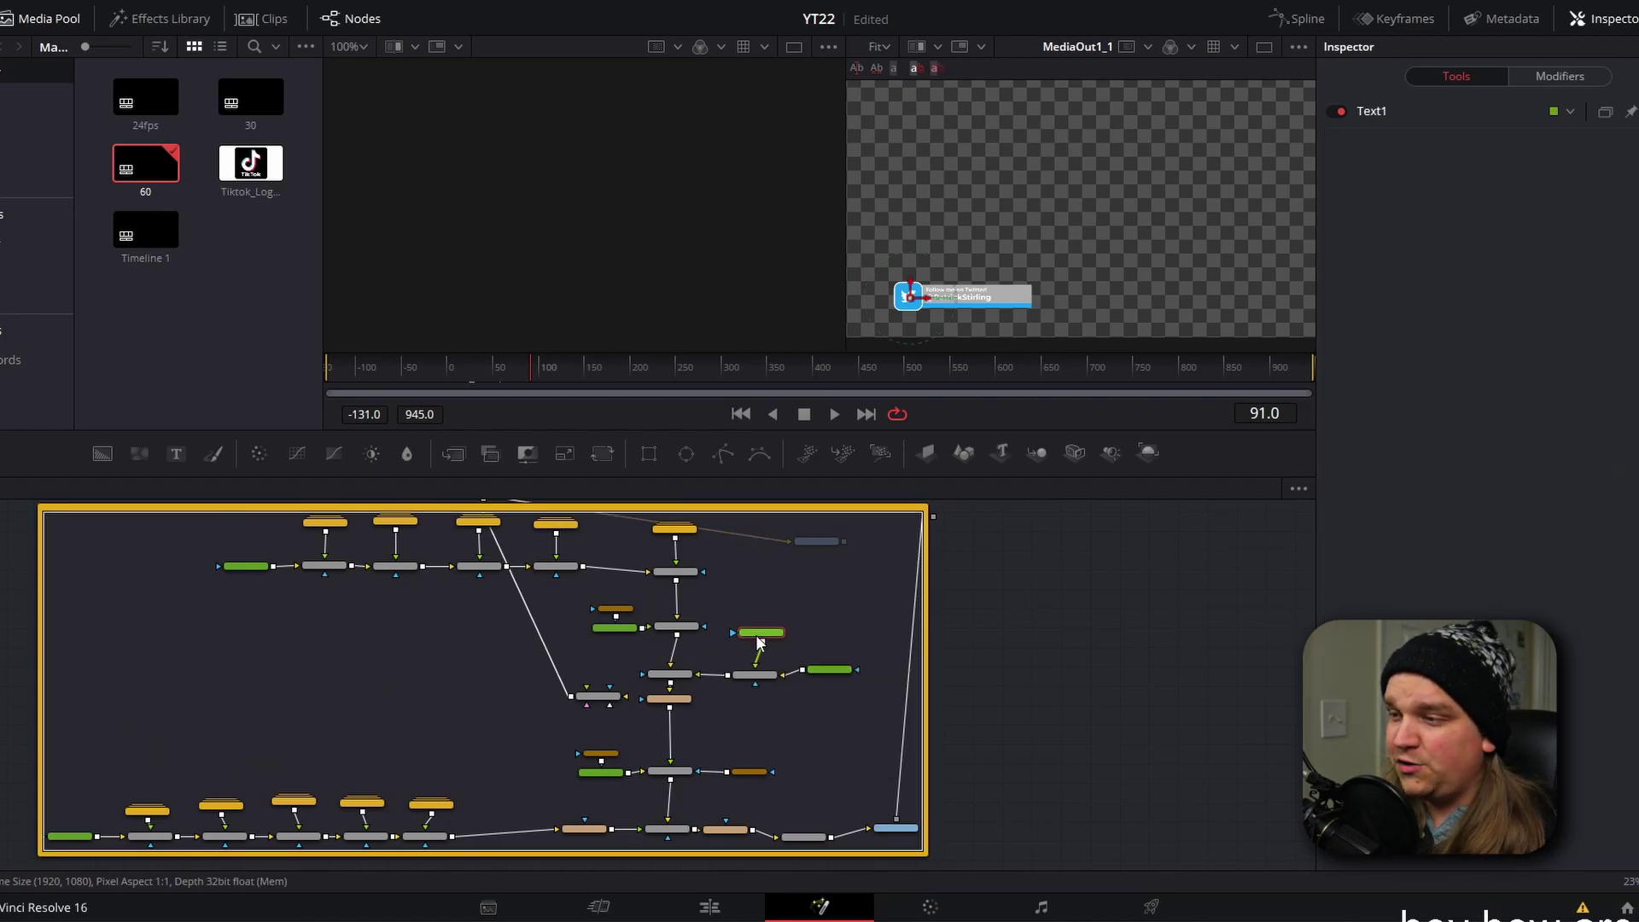
pyautogui.click(1398, 111)
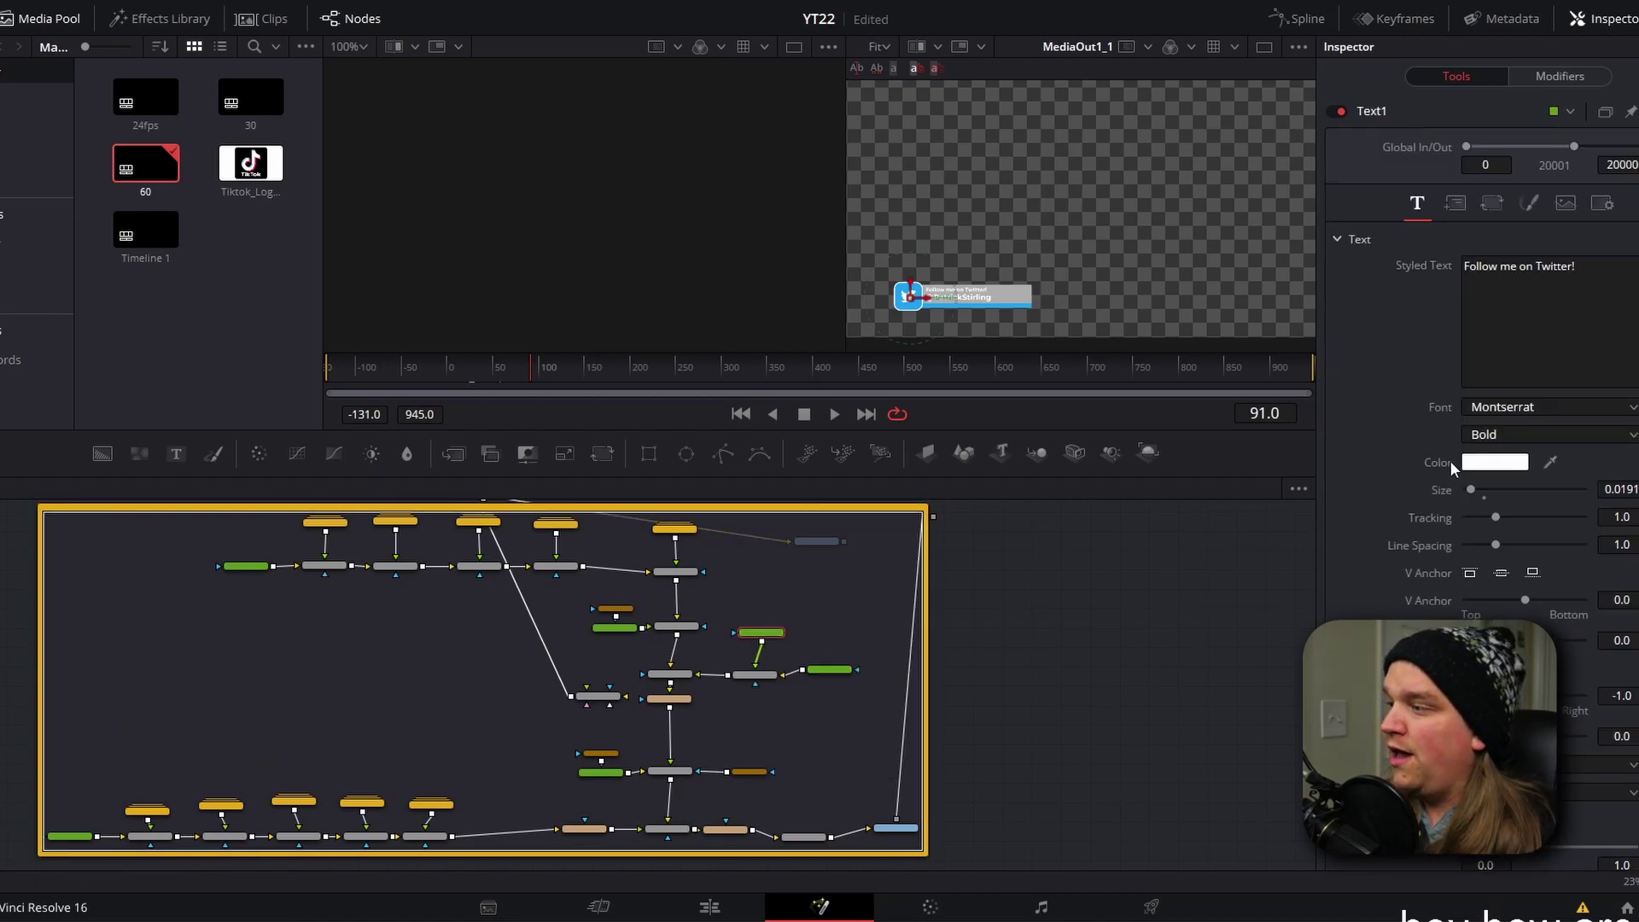
pyautogui.scroll(-2, 1443, 470)
pyautogui.scroll(2, 1448, 319)
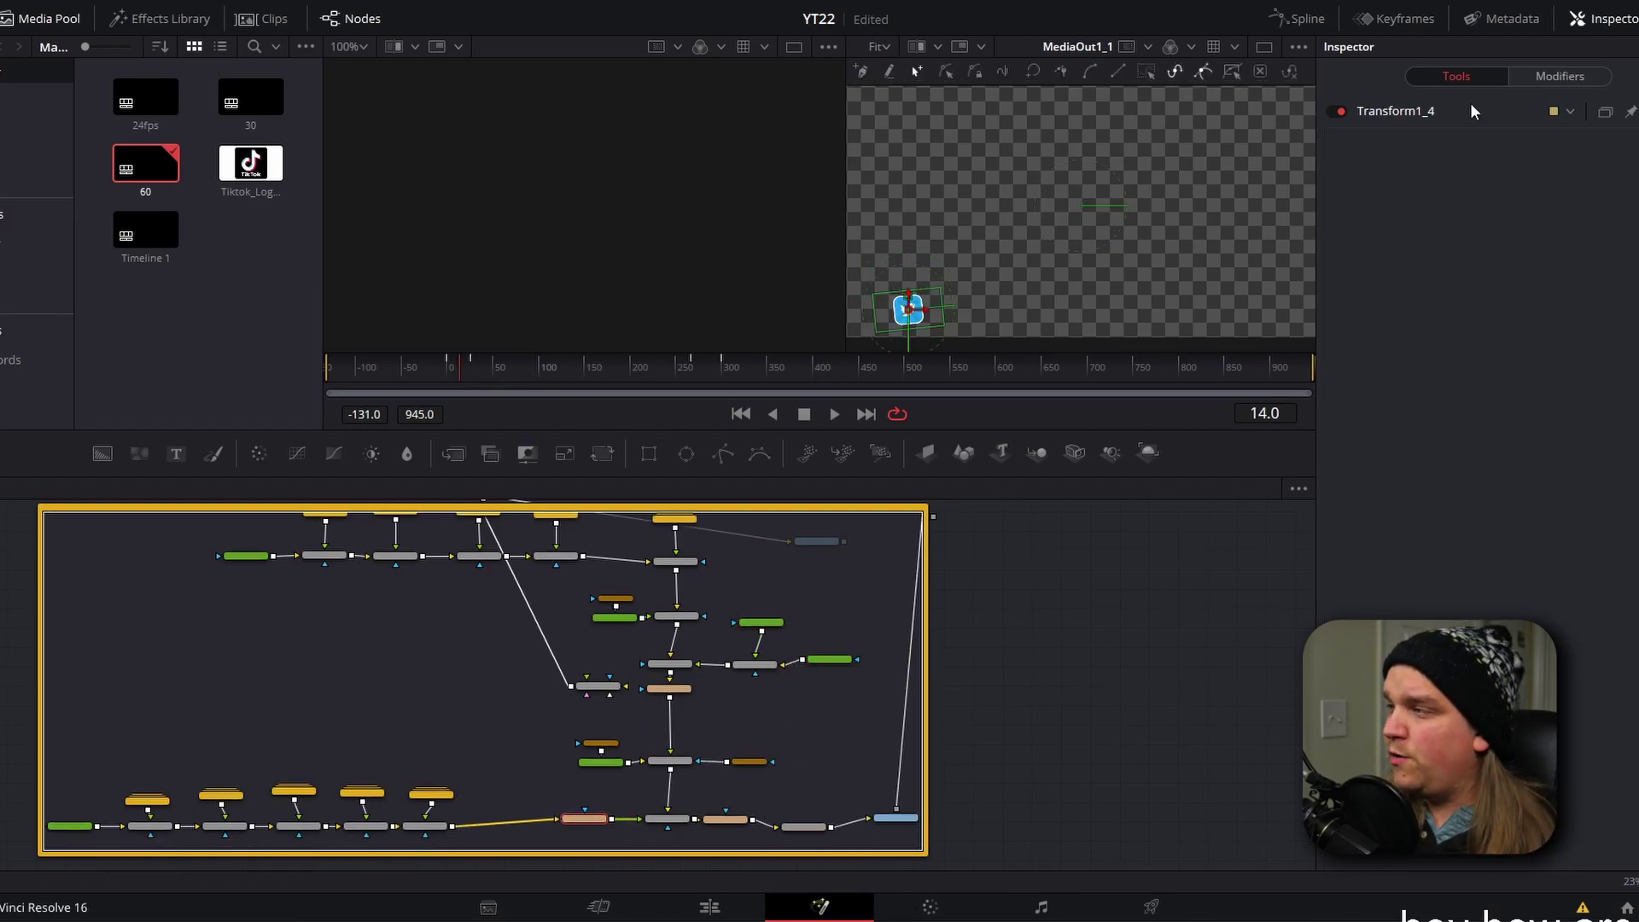
# Enable Motion Blur in Transform1_4's Settings tab.
pyautogui.click(1470, 111)
pyautogui.click(1528, 147)
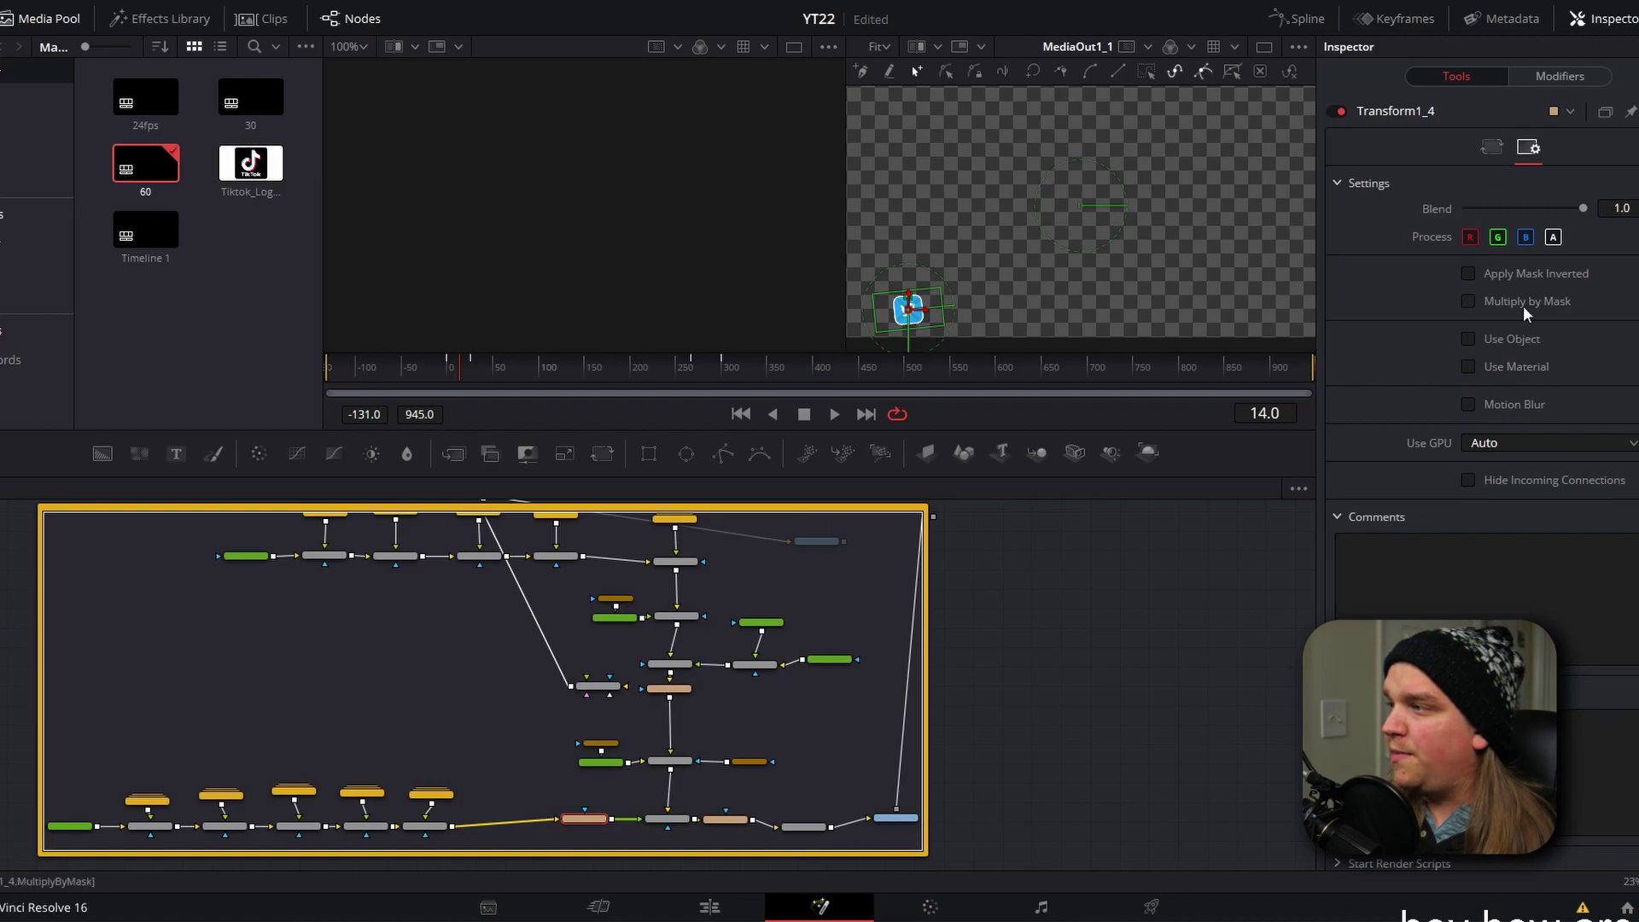
pyautogui.click(1468, 405)
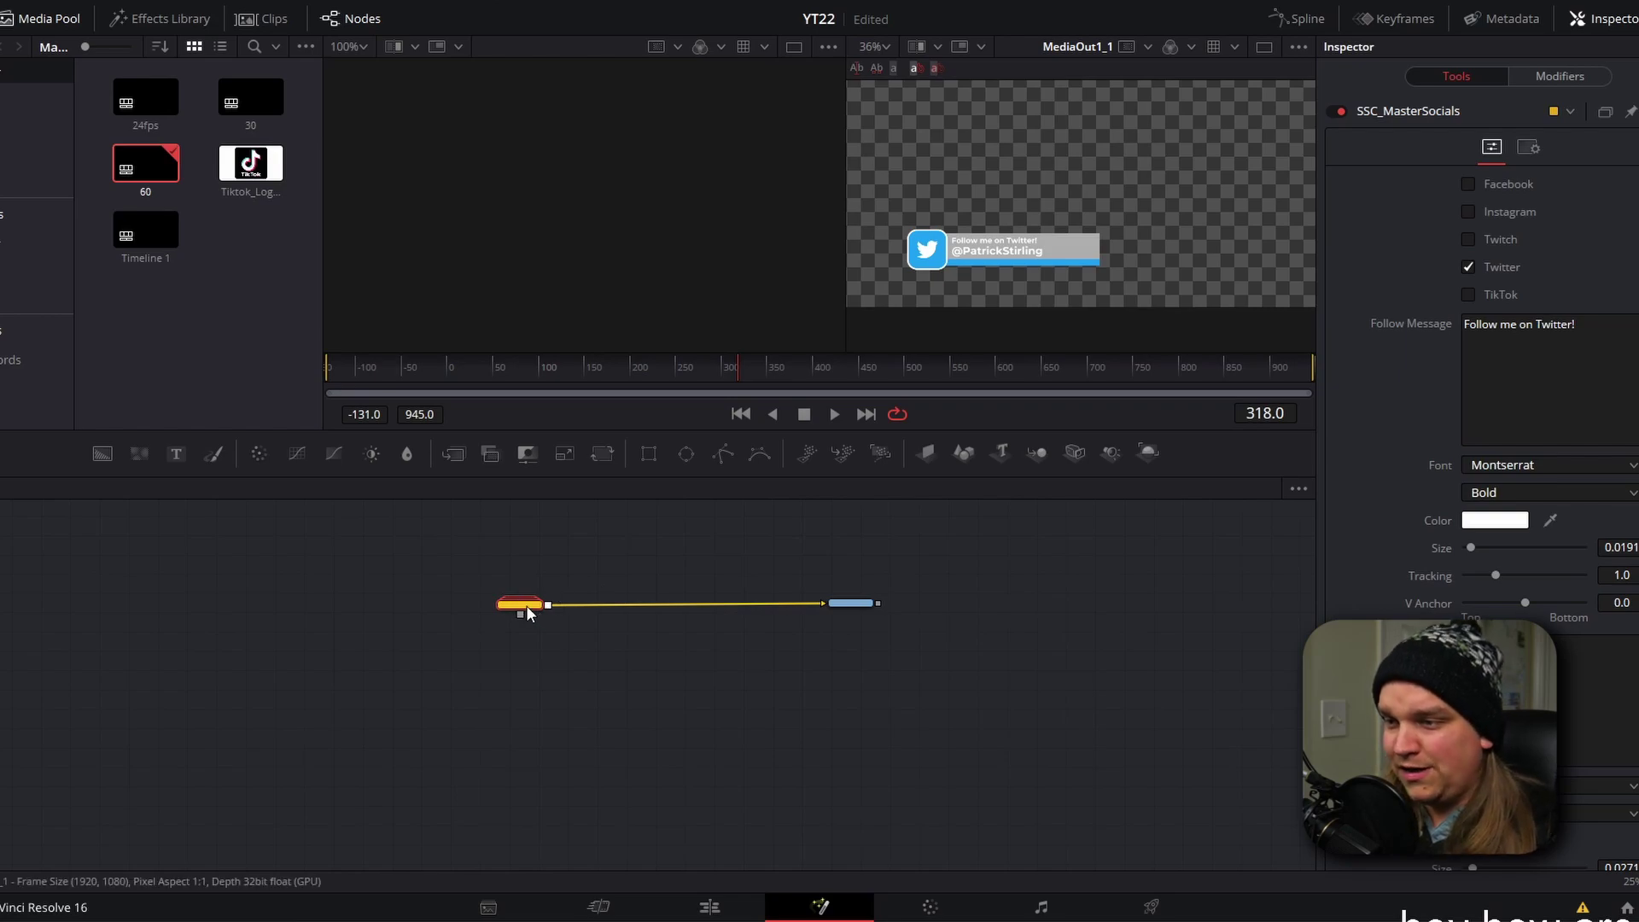
# Save the tool's settings as a .setting preset and append a fresh SSC_MasterSocials clip to Video 1.
pyautogui.rightClick(1384, 113)
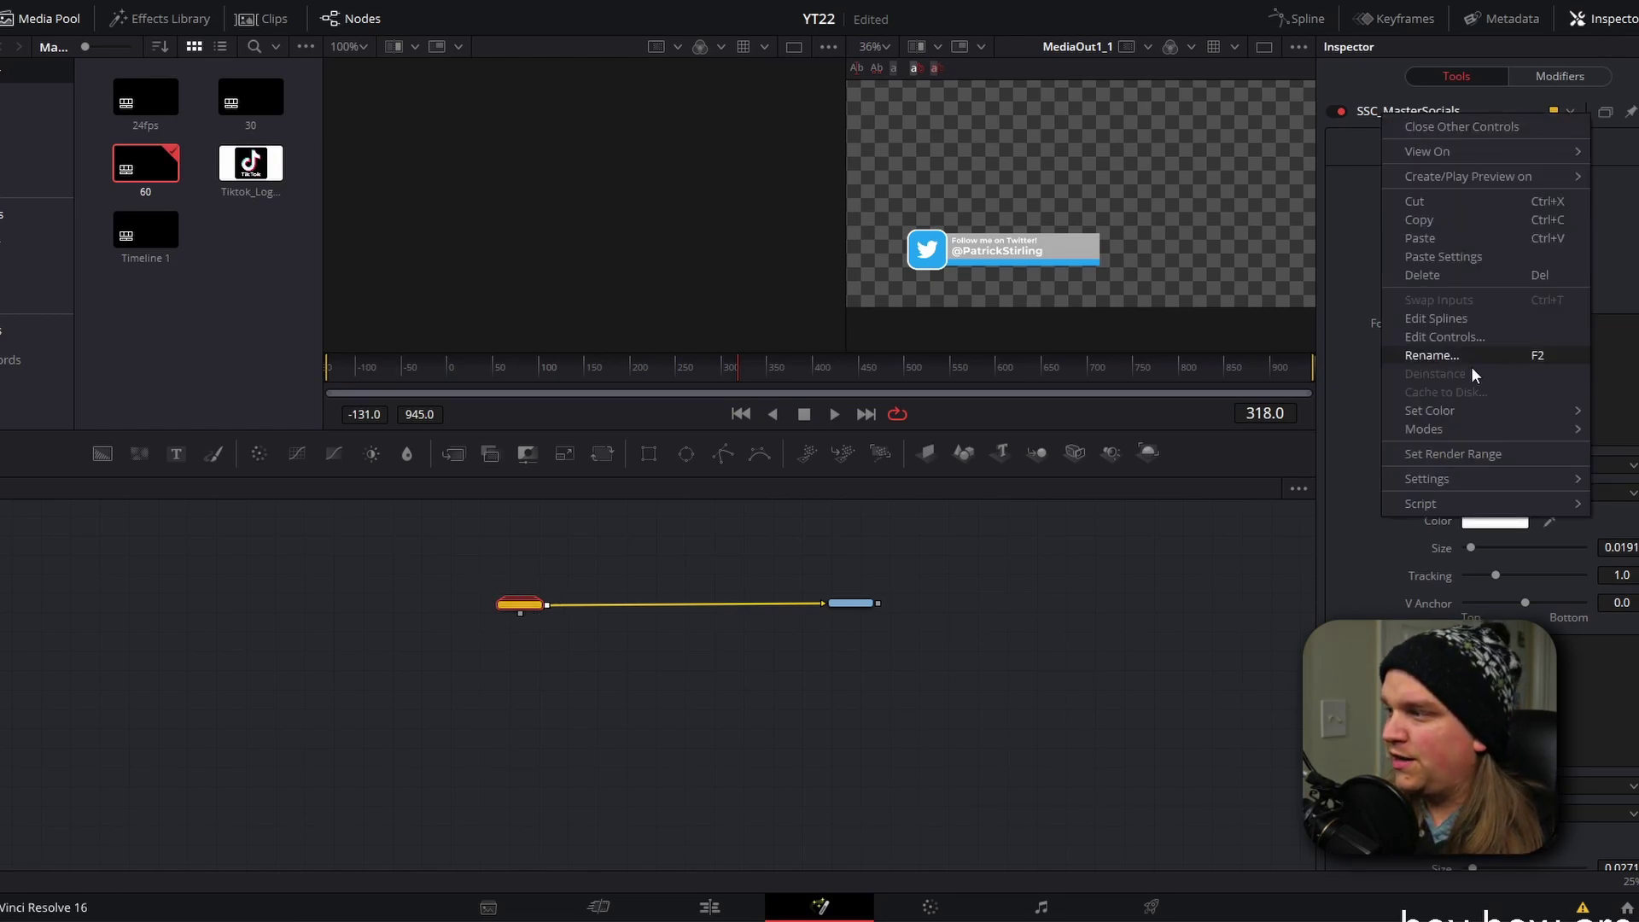
pyautogui.moveTo(1432, 480)
pyautogui.click(1294, 503)
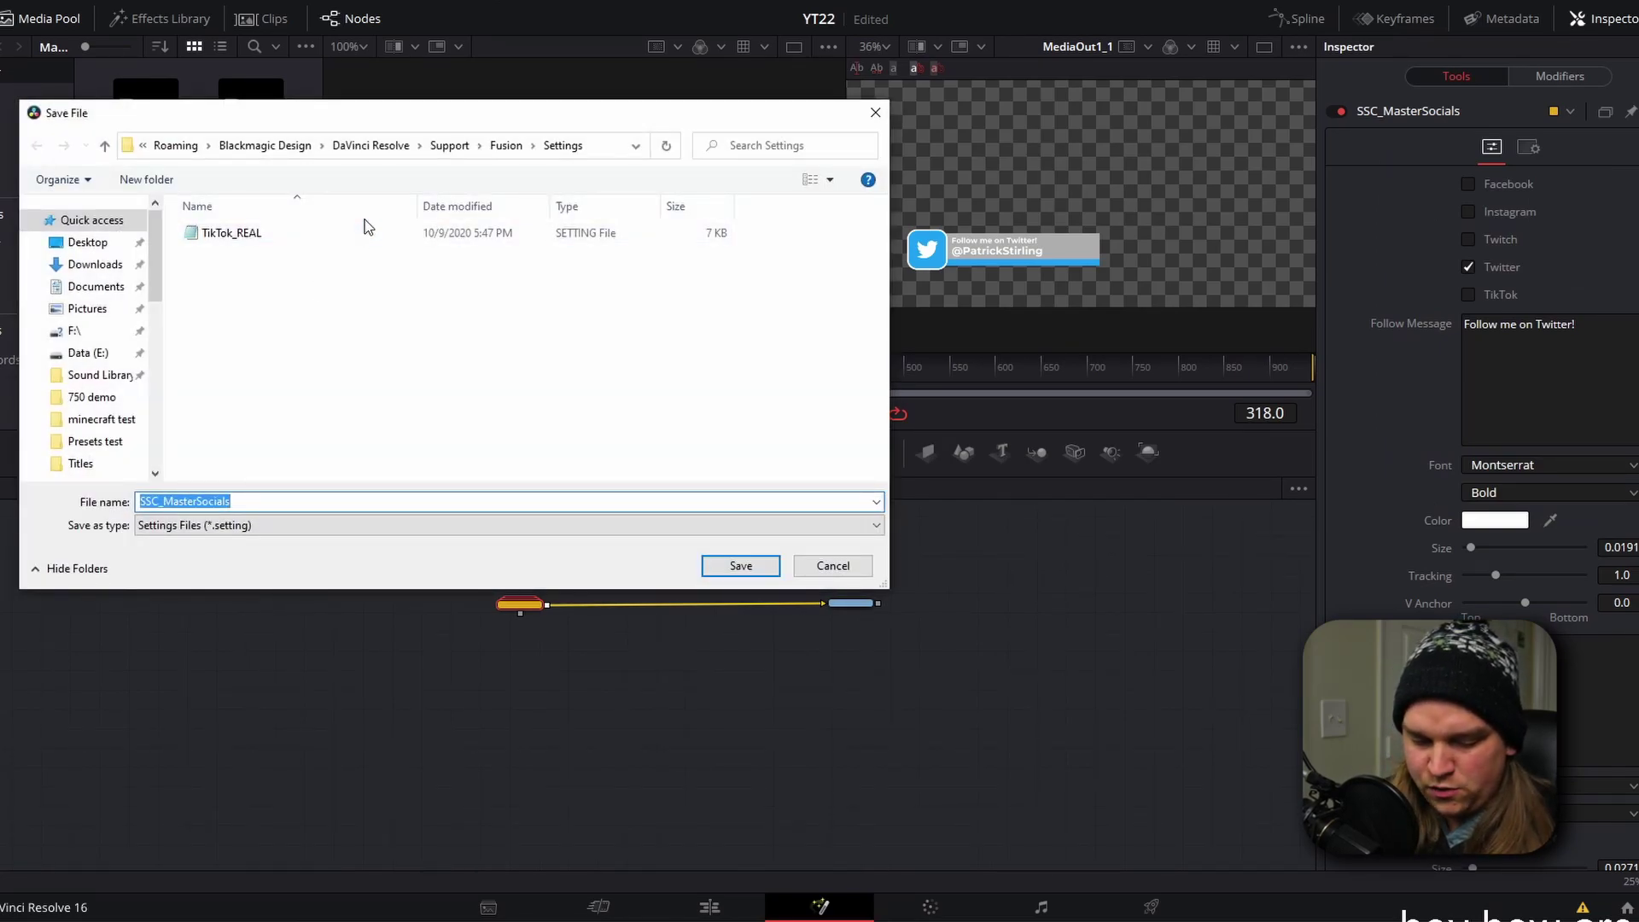
pyautogui.write('social_T')
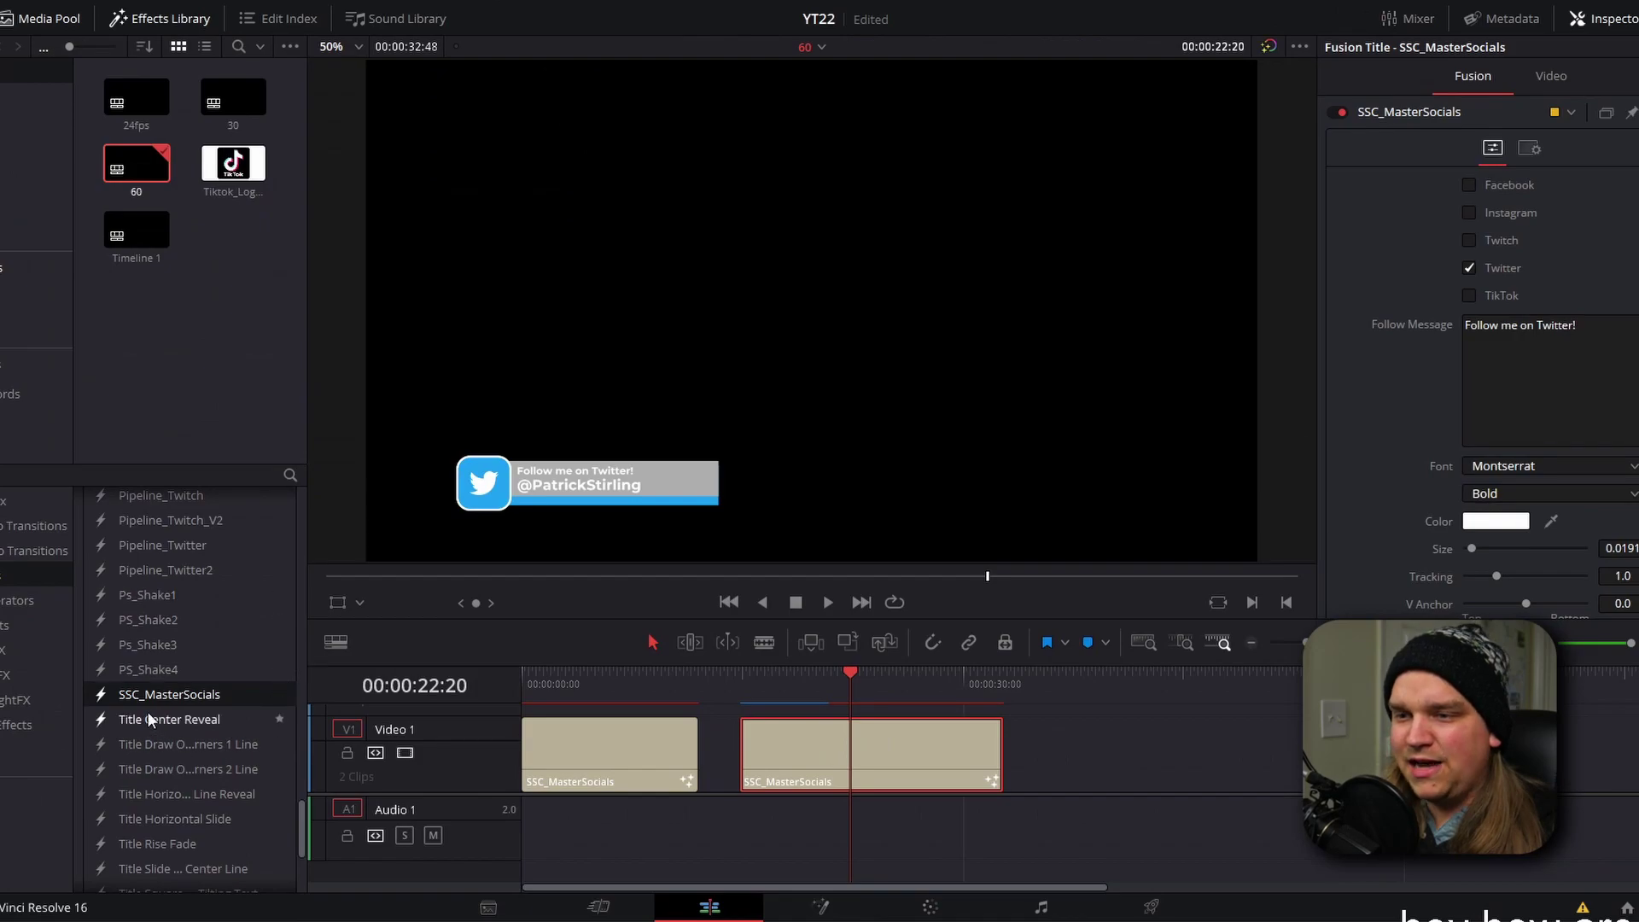
pyautogui.moveTo(171, 694); pyautogui.dragTo(1094, 766)
pyautogui.click(1119, 683)
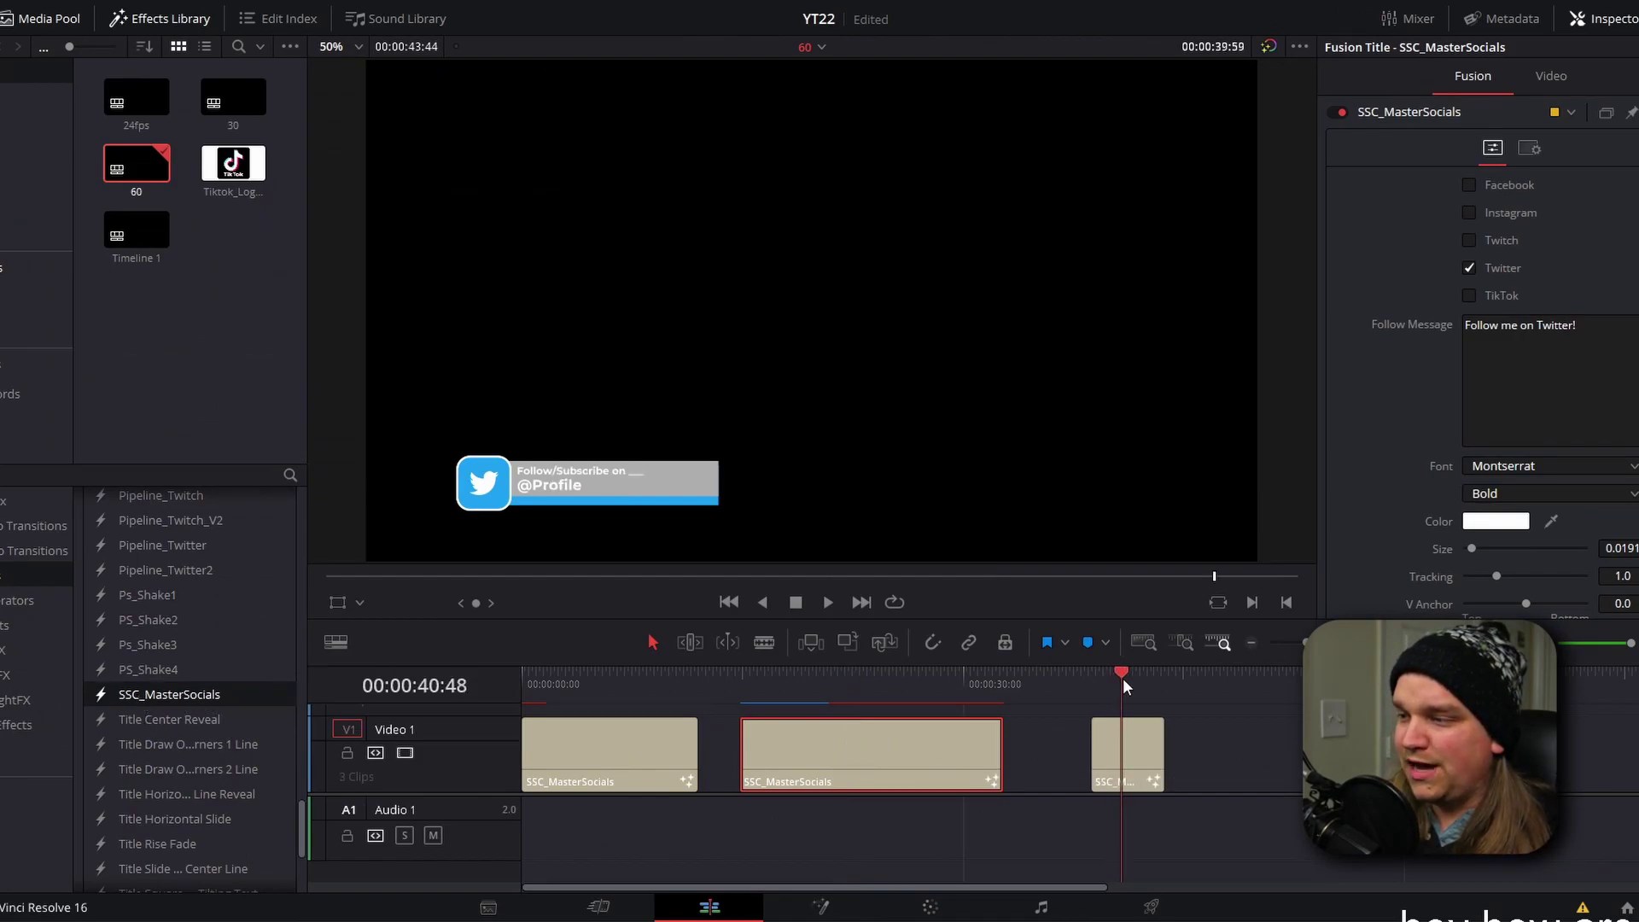
# Open the new clip in Fusion and load the social_Twitter preset onto its SSC_MasterSocials tool.
pyautogui.click(1125, 756)
pyautogui.click(821, 909)
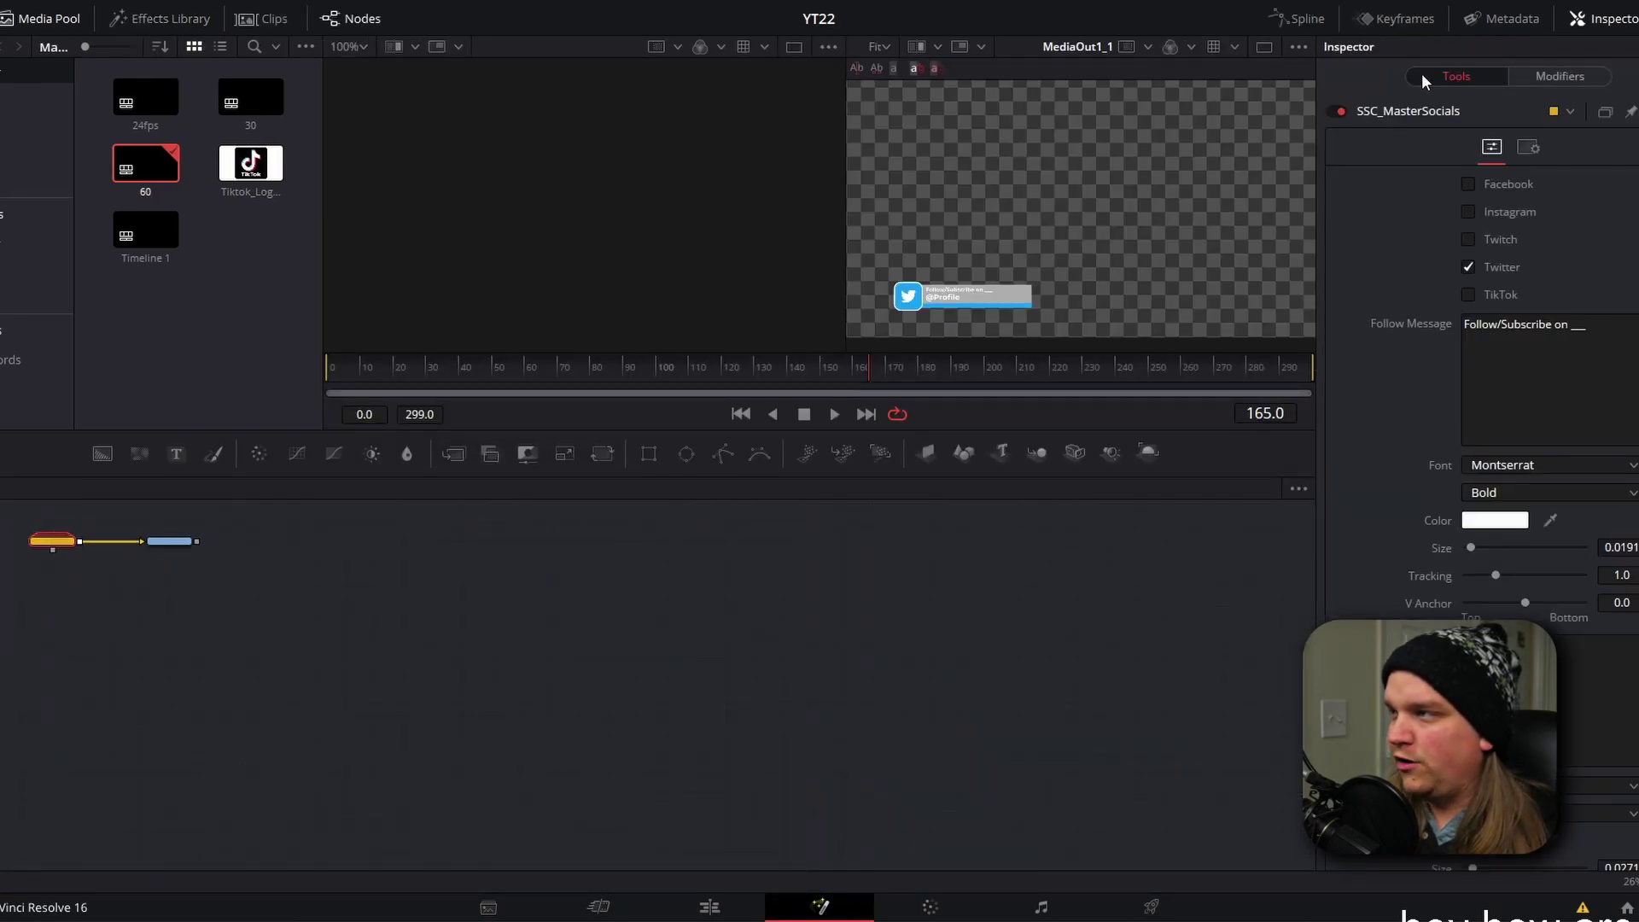
pyautogui.rightClick(1394, 109)
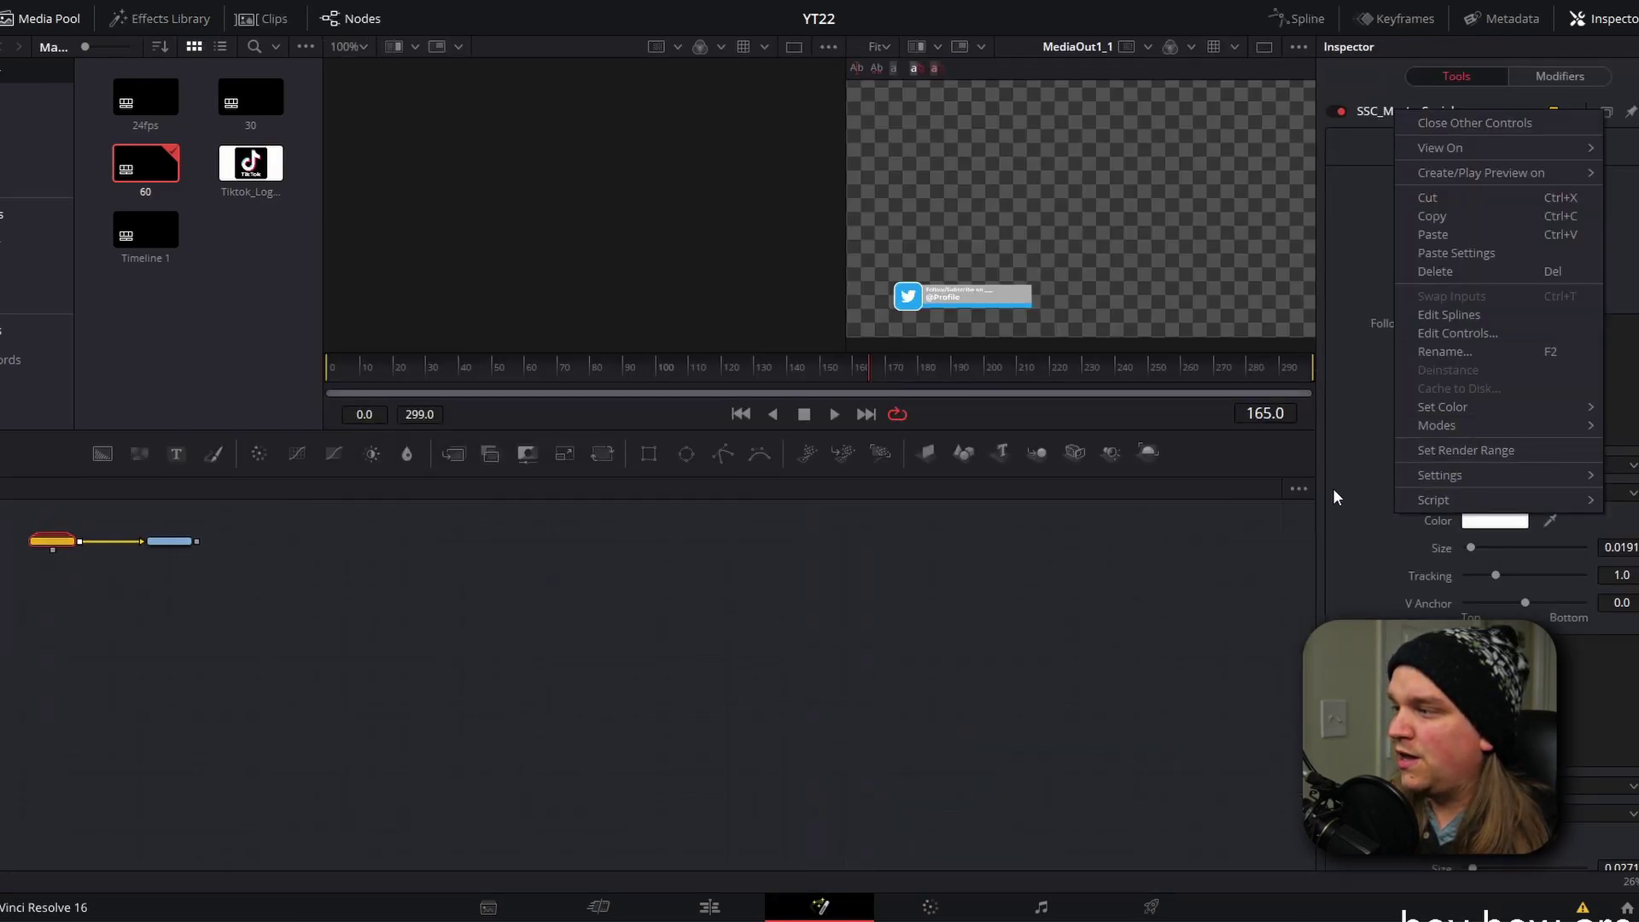
pyautogui.click(1315, 472)
pyautogui.click(248, 236)
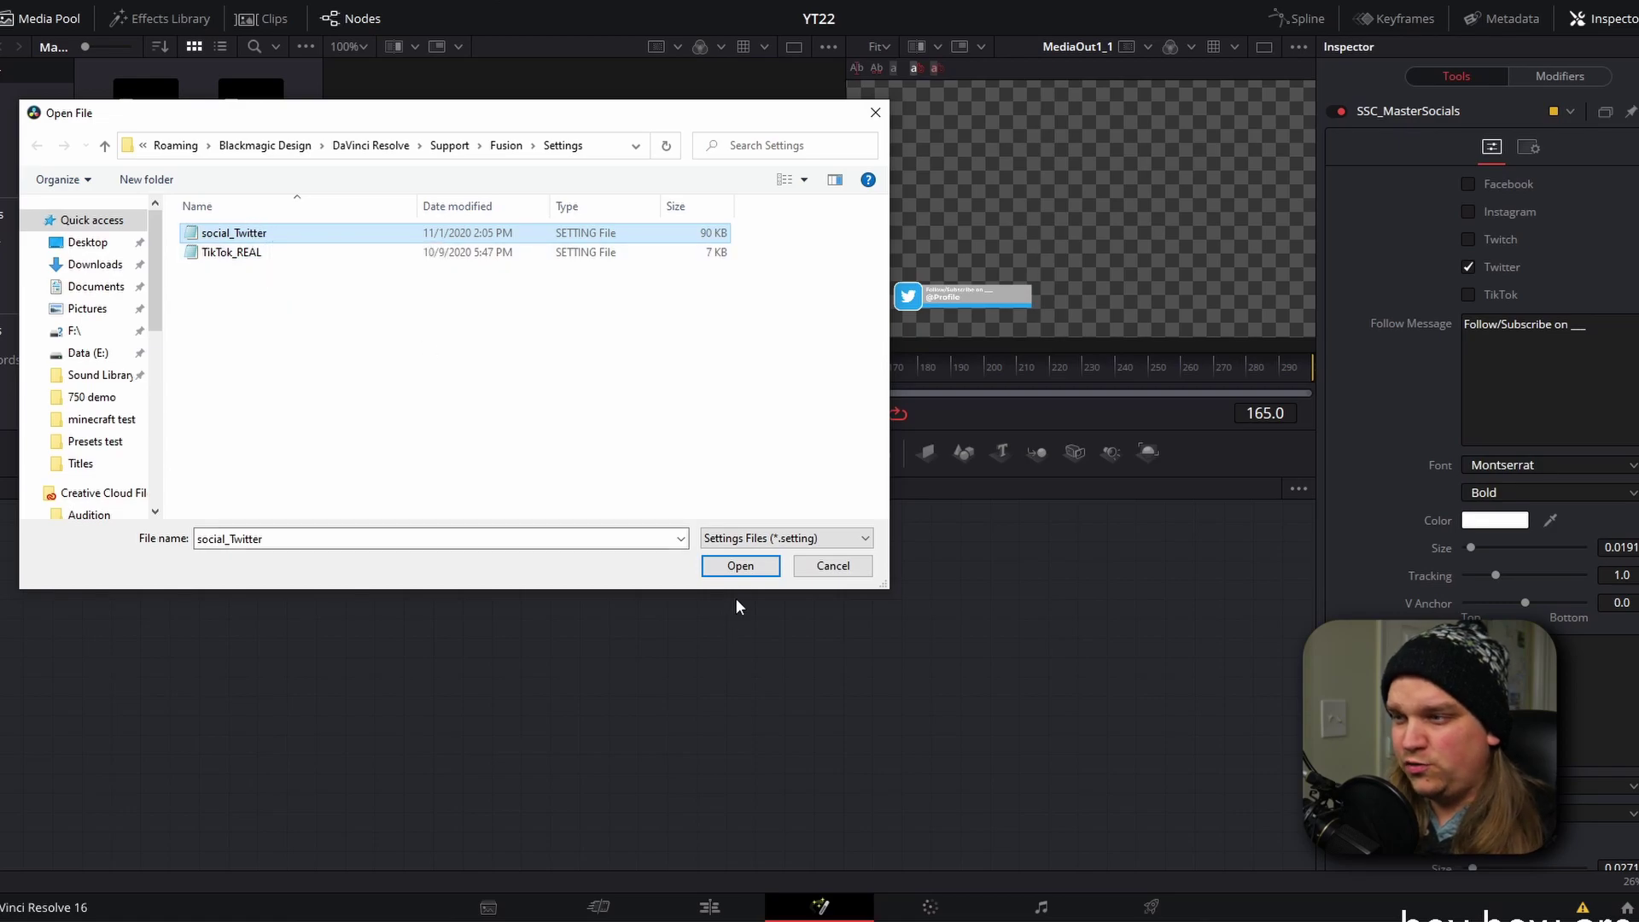
pyautogui.click(732, 559)
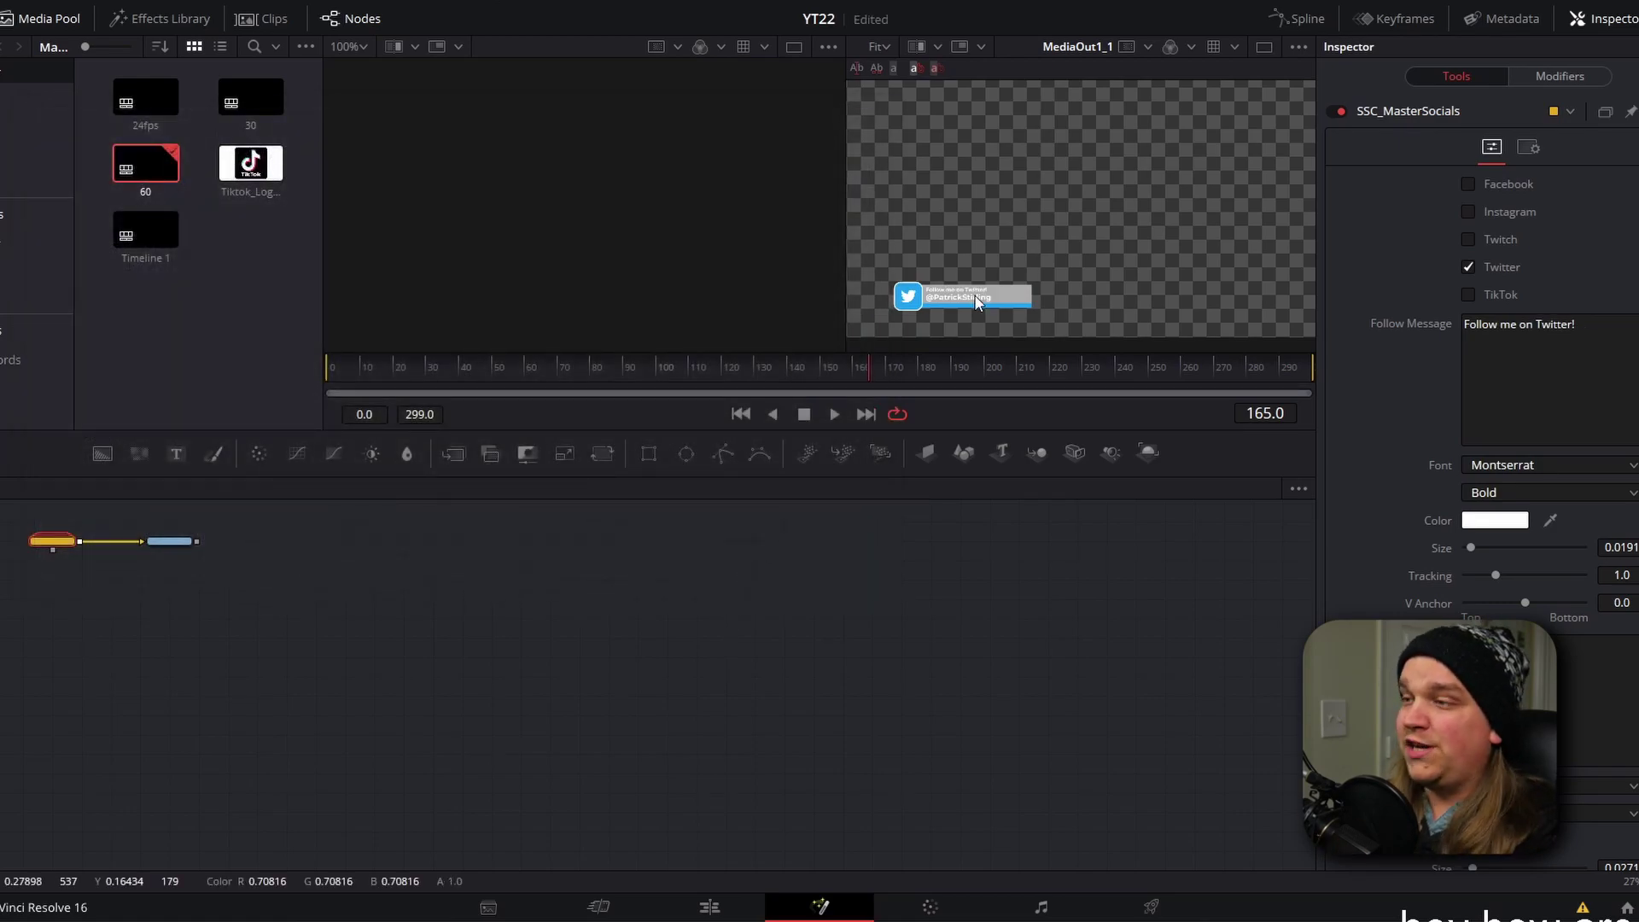